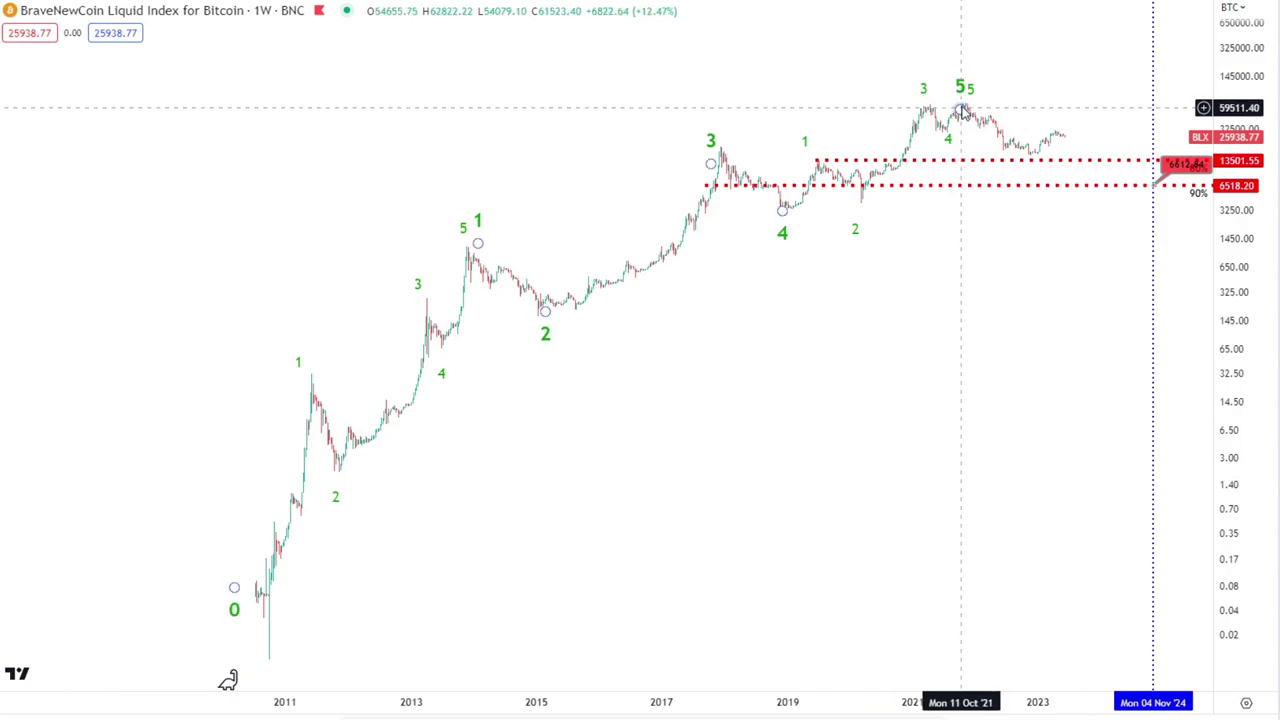
# Move the green Elliott count's large wave-4 point up onto the 2020 rally
pyautogui.click(958, 107)
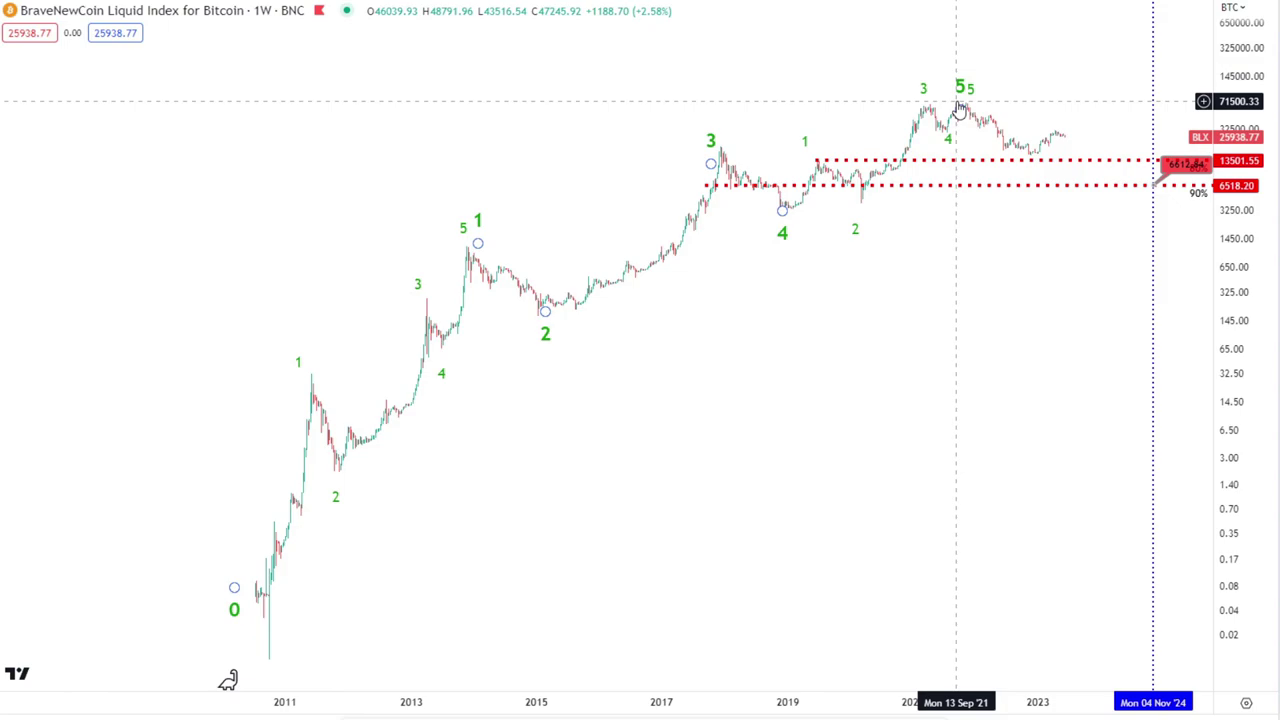
pyautogui.click(323, 594)
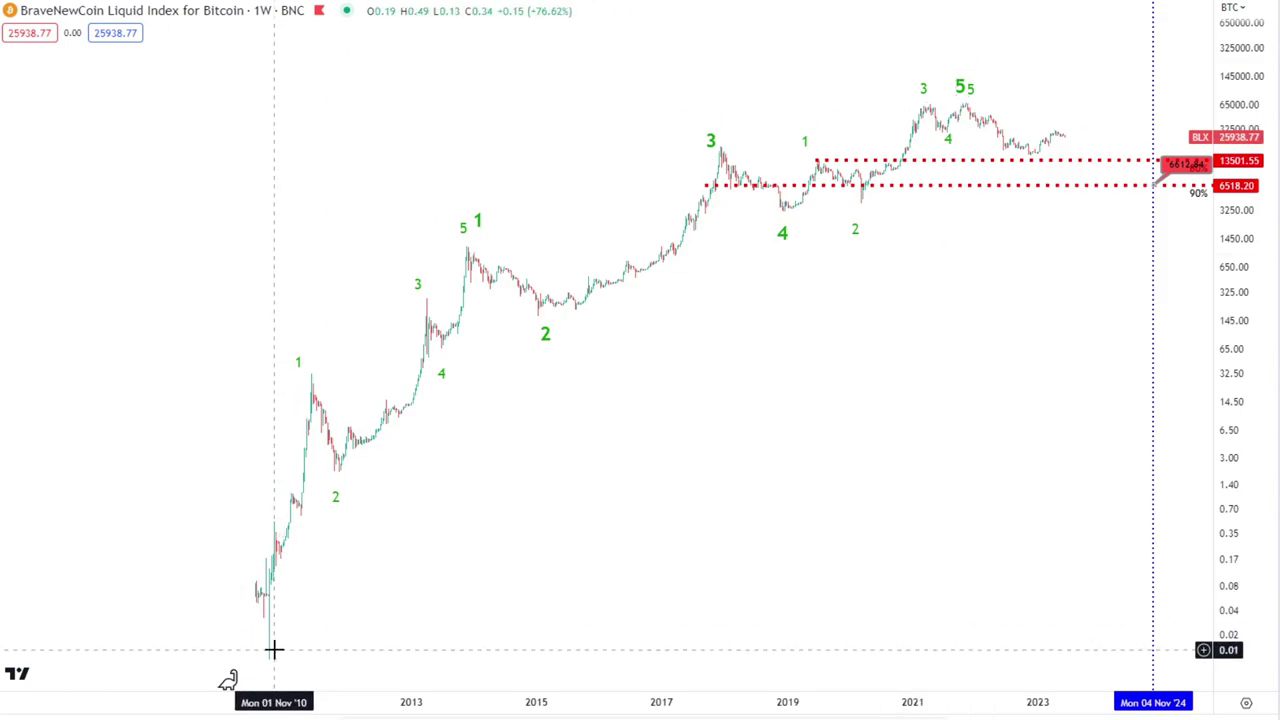
pyautogui.click(713, 138)
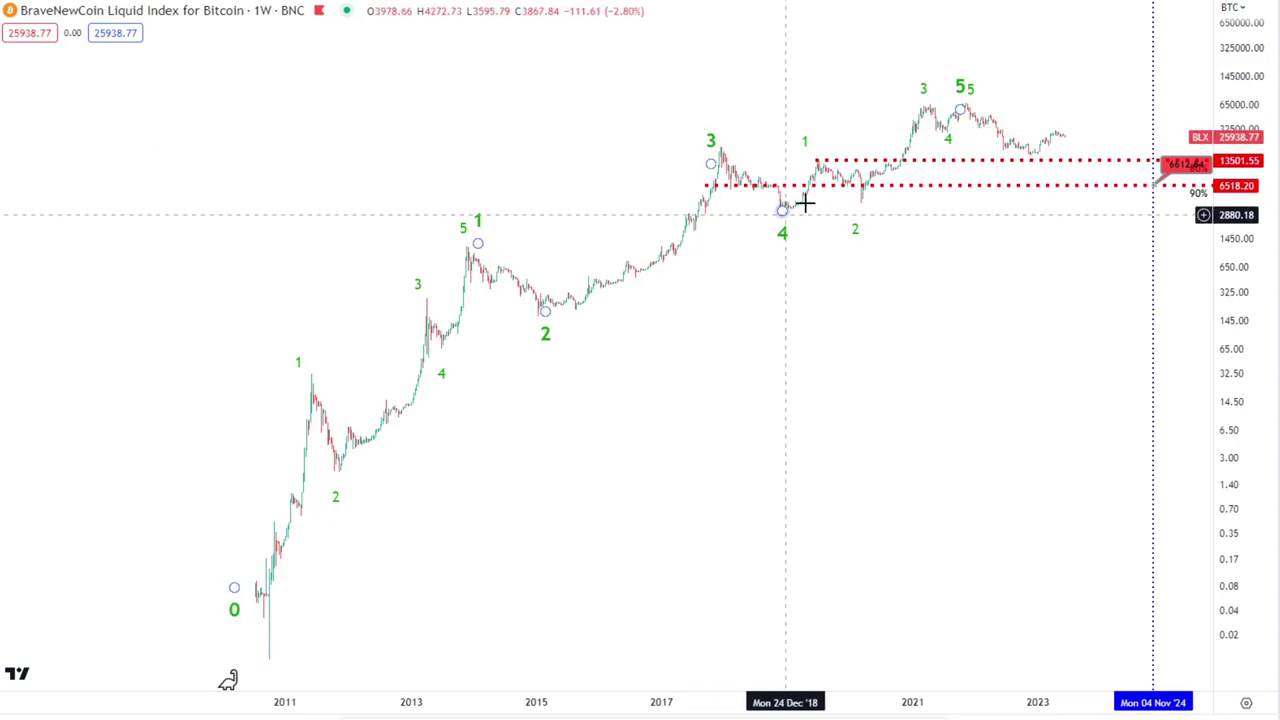
pyautogui.click(729, 165)
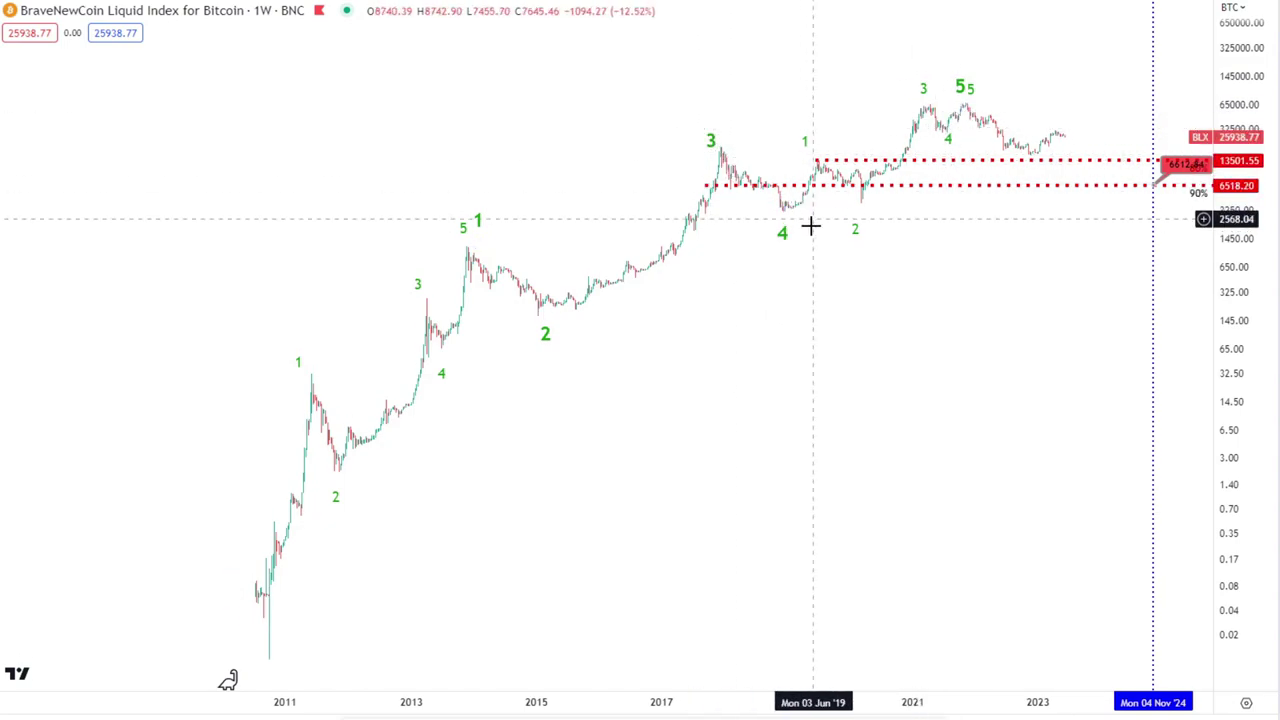
pyautogui.moveTo(786, 229)
pyautogui.mouseDown()
pyautogui.moveTo(857, 200)
pyautogui.moveTo(886, 170)
pyautogui.mouseUp()
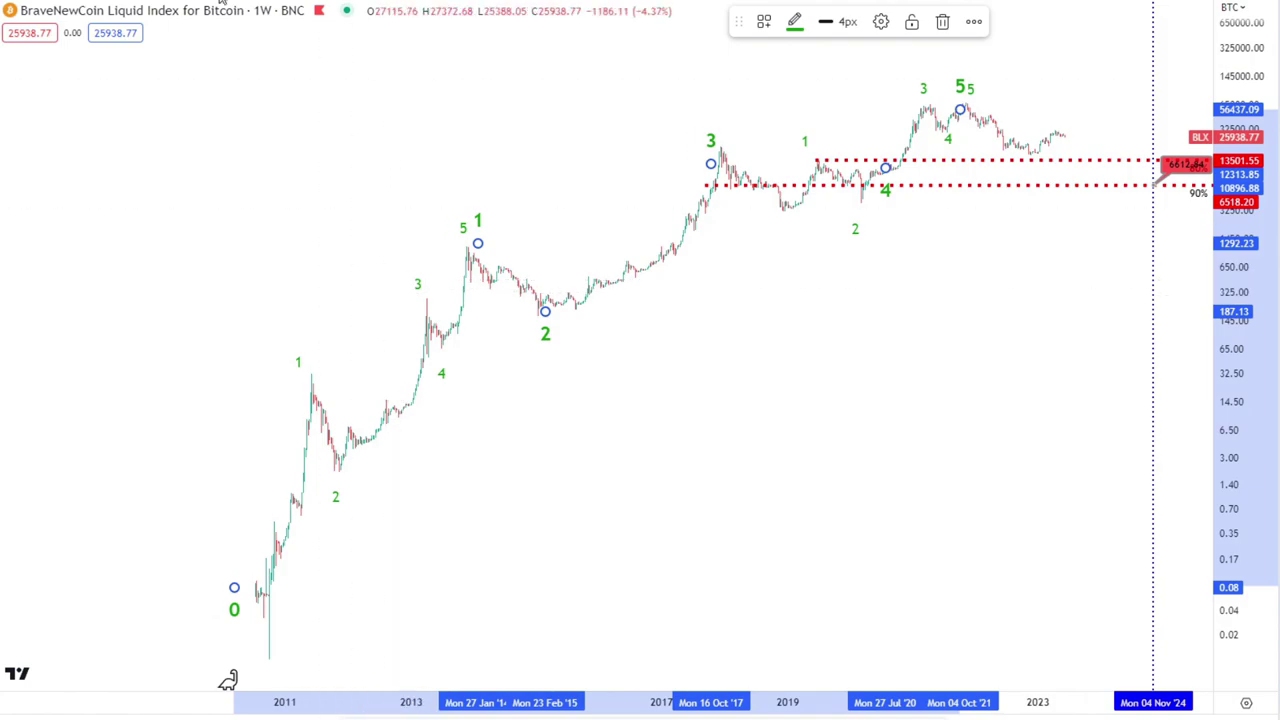
# Switch the chart to the 1D interval and frame 2018 through 2024
pyautogui.write('1D')
pyautogui.press('Return')
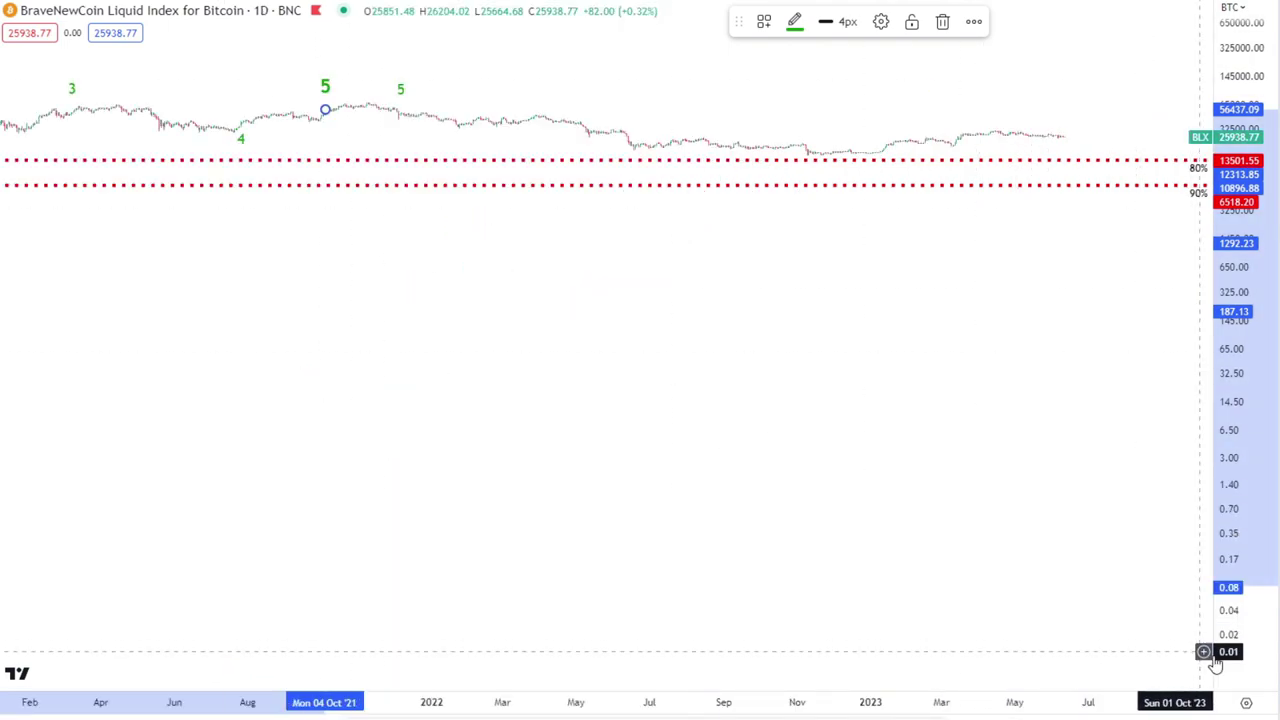
pyautogui.scroll(-6, 800, 560)
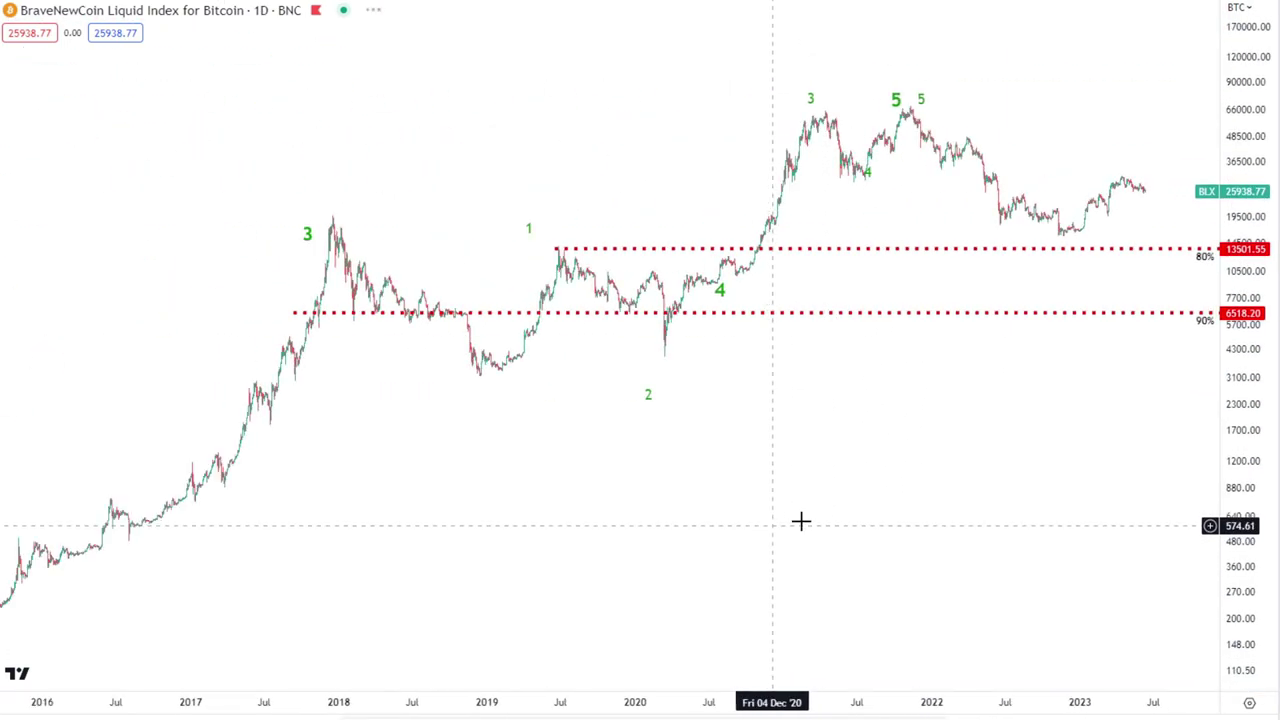
pyautogui.moveTo(1068, 410); pyautogui.dragTo(777, 371)
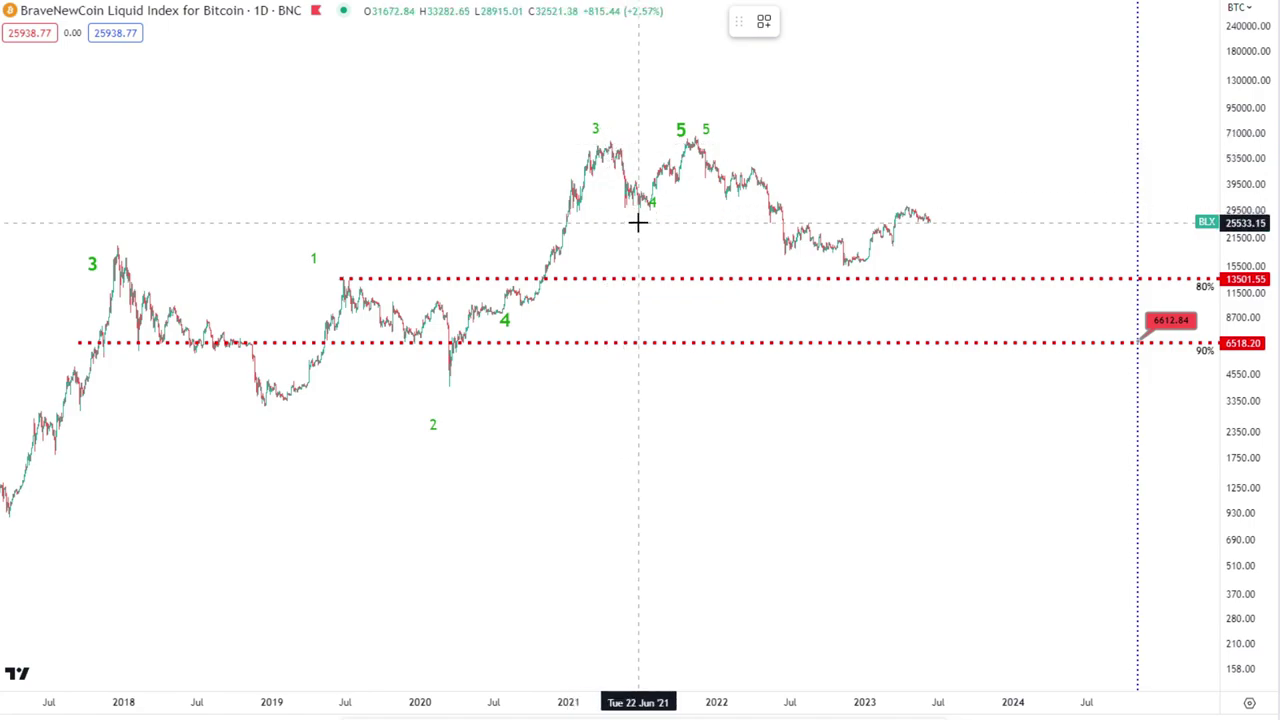
# Draw a trial ABC correction from the 2021 peak toward the 80% line, then delete it
pyautogui.click(606, 143)
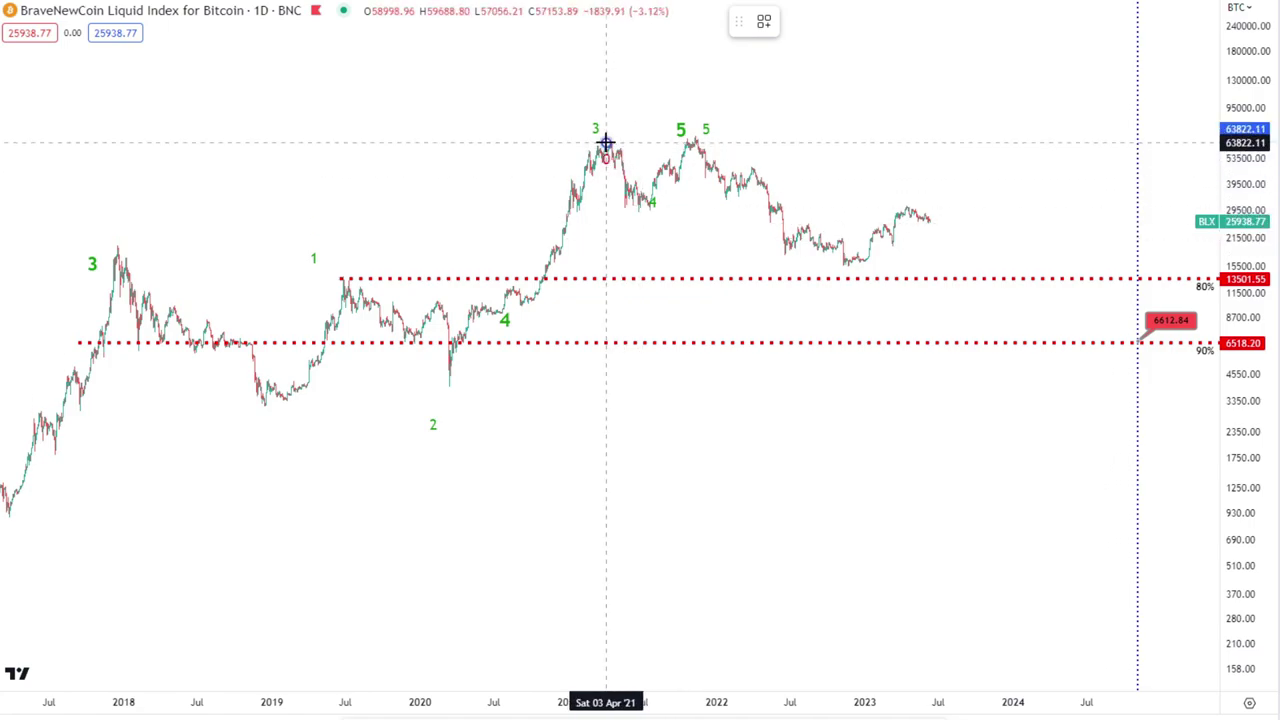
pyautogui.click(638, 225)
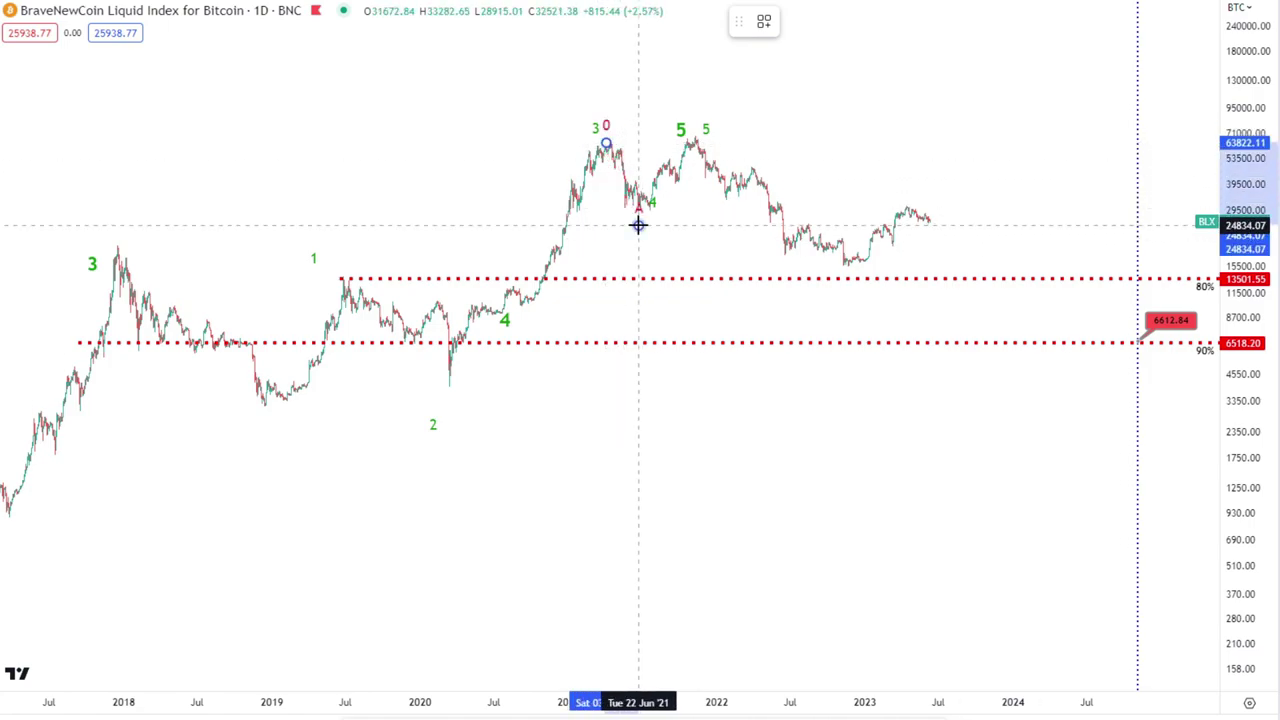
pyautogui.click(692, 131)
pyautogui.click(981, 280)
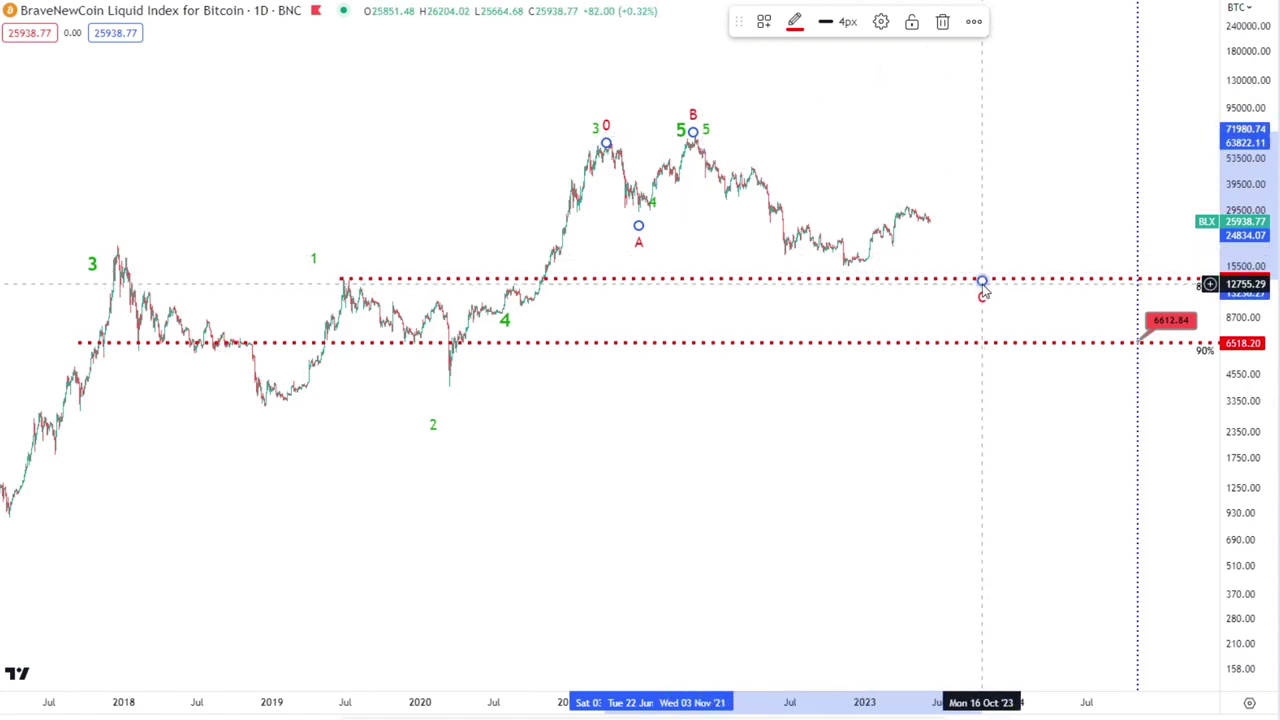
pyautogui.click(942, 21)
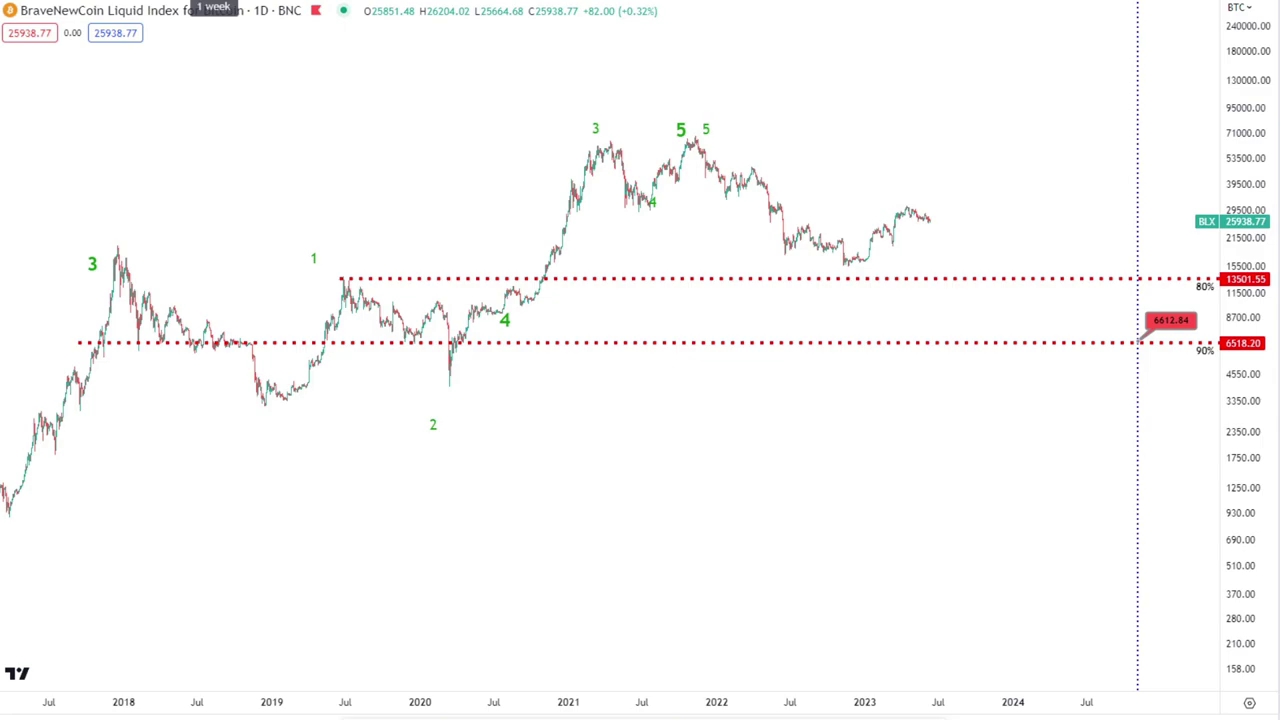
# Return to the weekly interval and compress the price scale to show full history
pyautogui.click(215, 5)
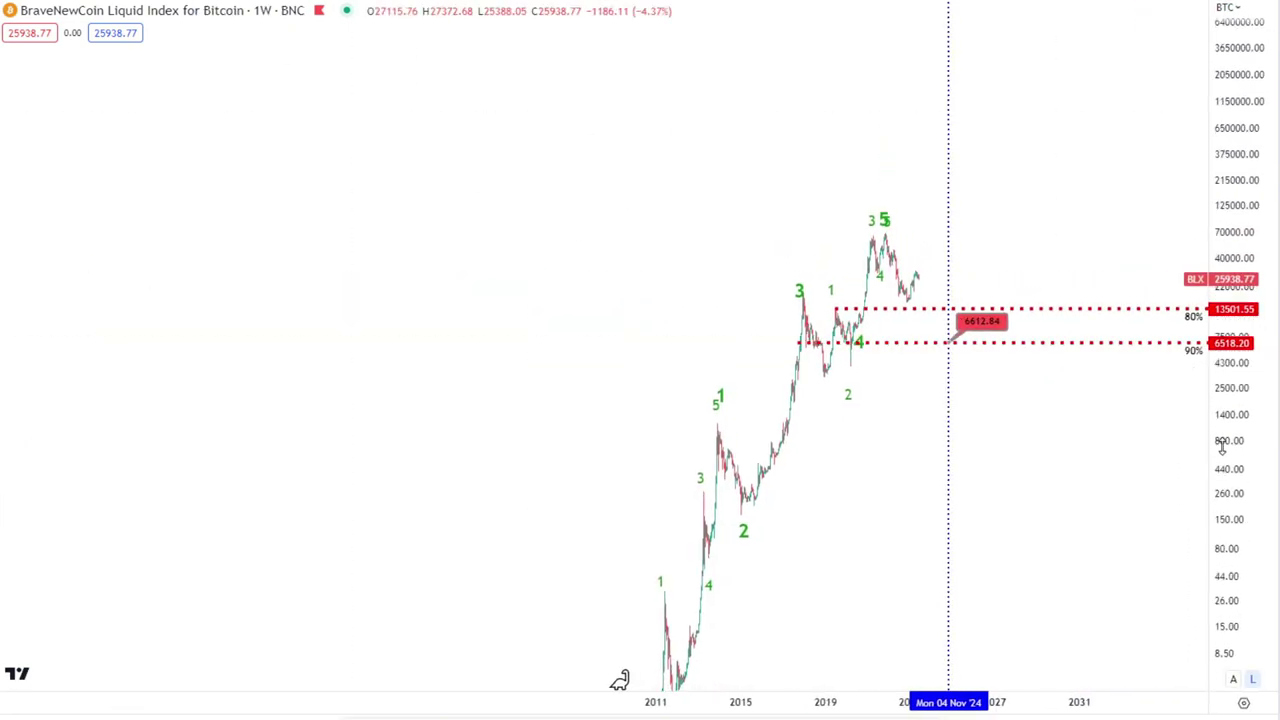
pyautogui.moveTo(880, 500); pyautogui.dragTo(789, 371)
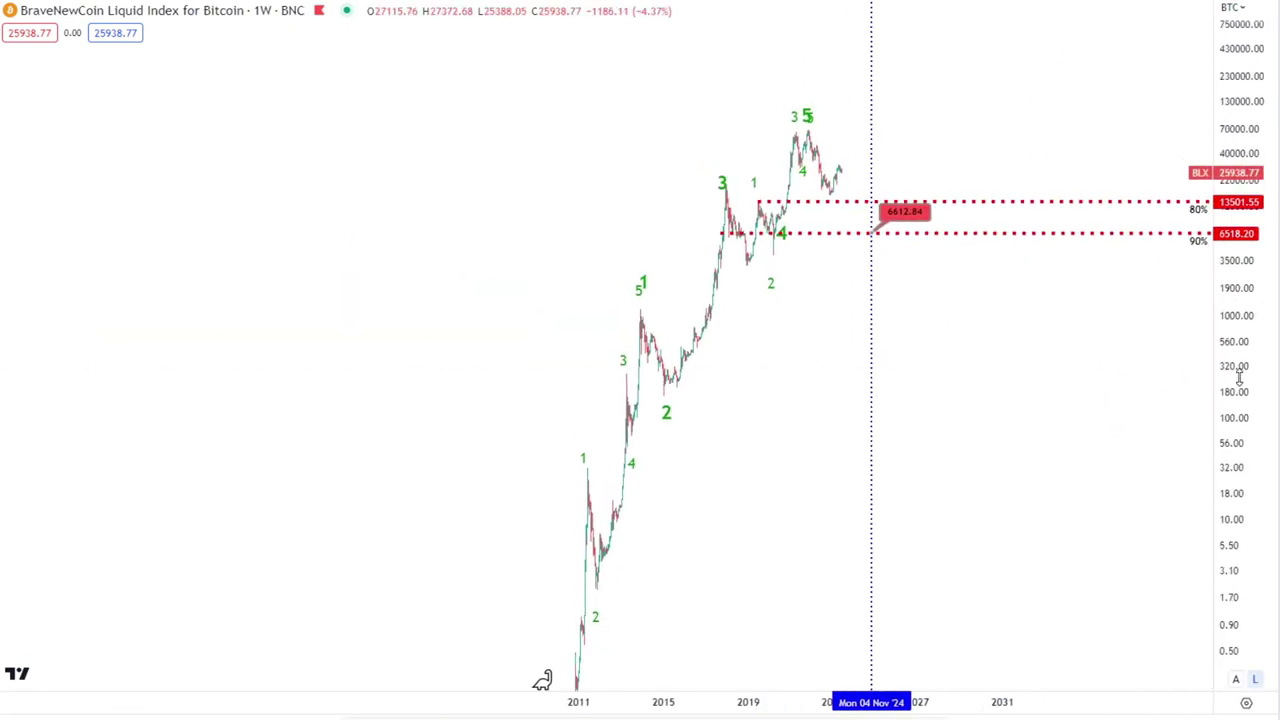
pyautogui.moveTo(1240, 375); pyautogui.dragTo(1249, 537)
pyautogui.moveTo(860, 474); pyautogui.dragTo(716, 390)
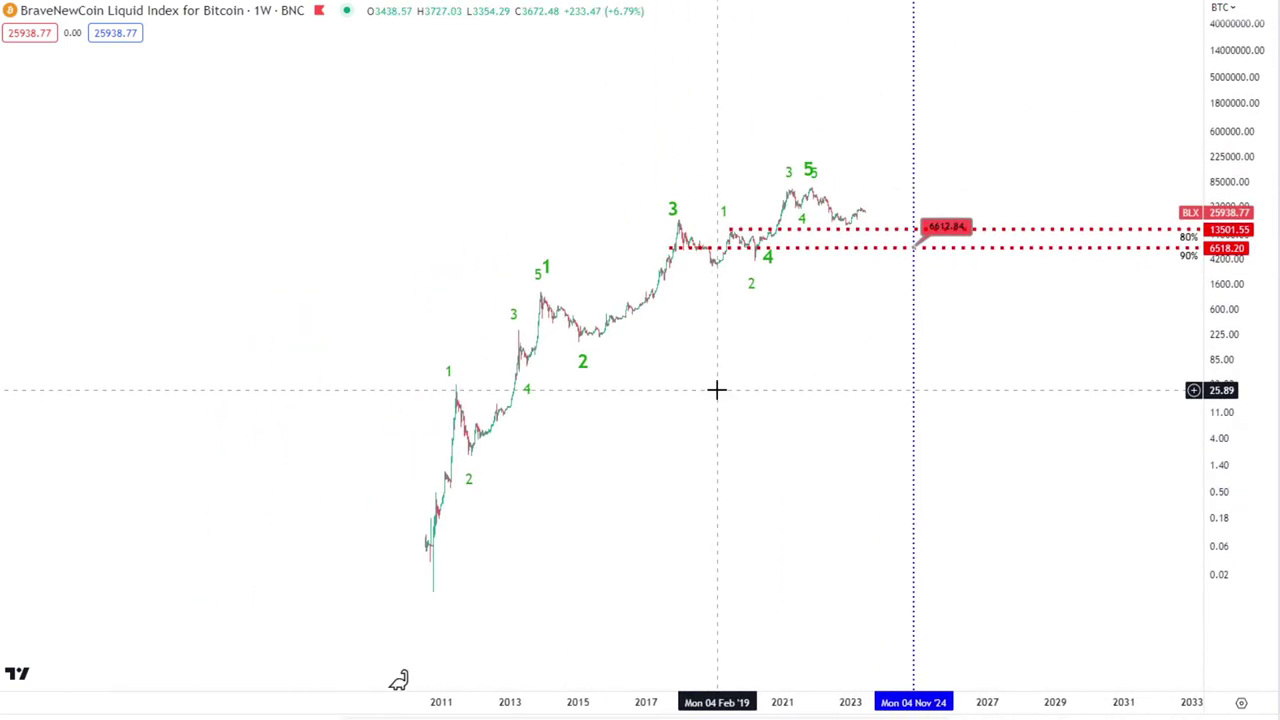
pyautogui.scroll(2, 710, 388)
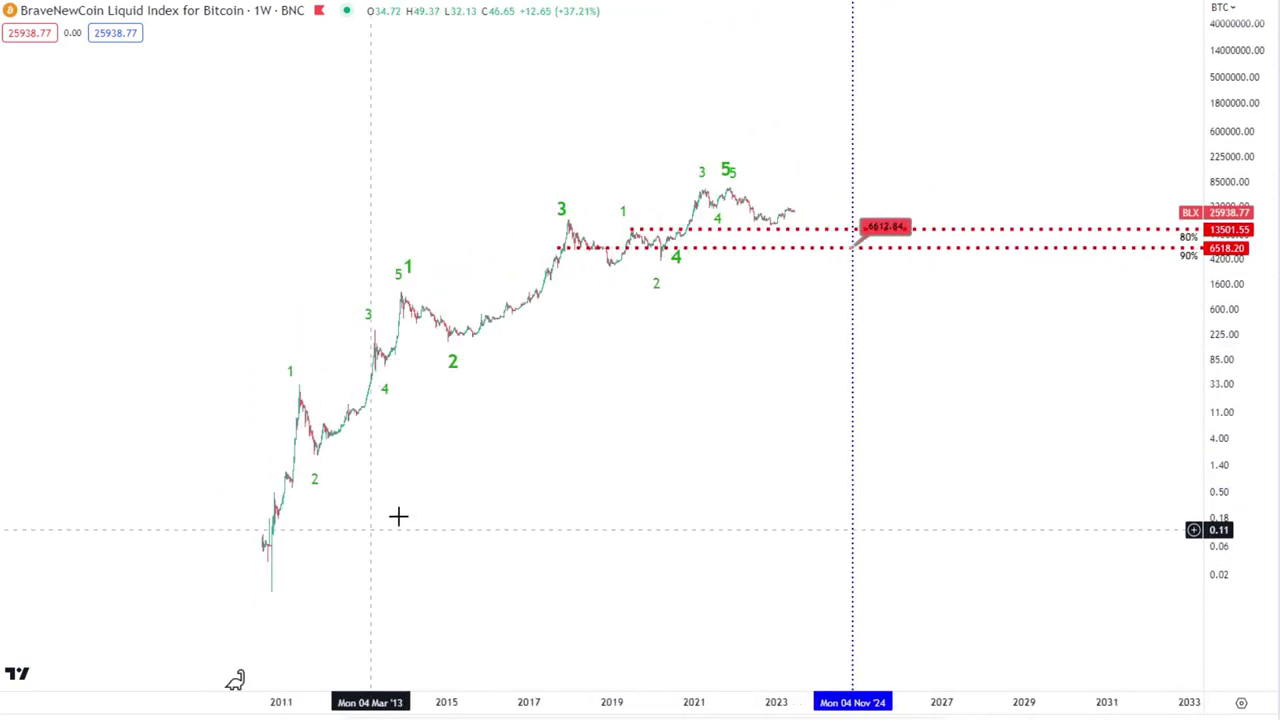
# Move the large wave-4 point back down to the late-2018 low
pyautogui.click(575, 225)
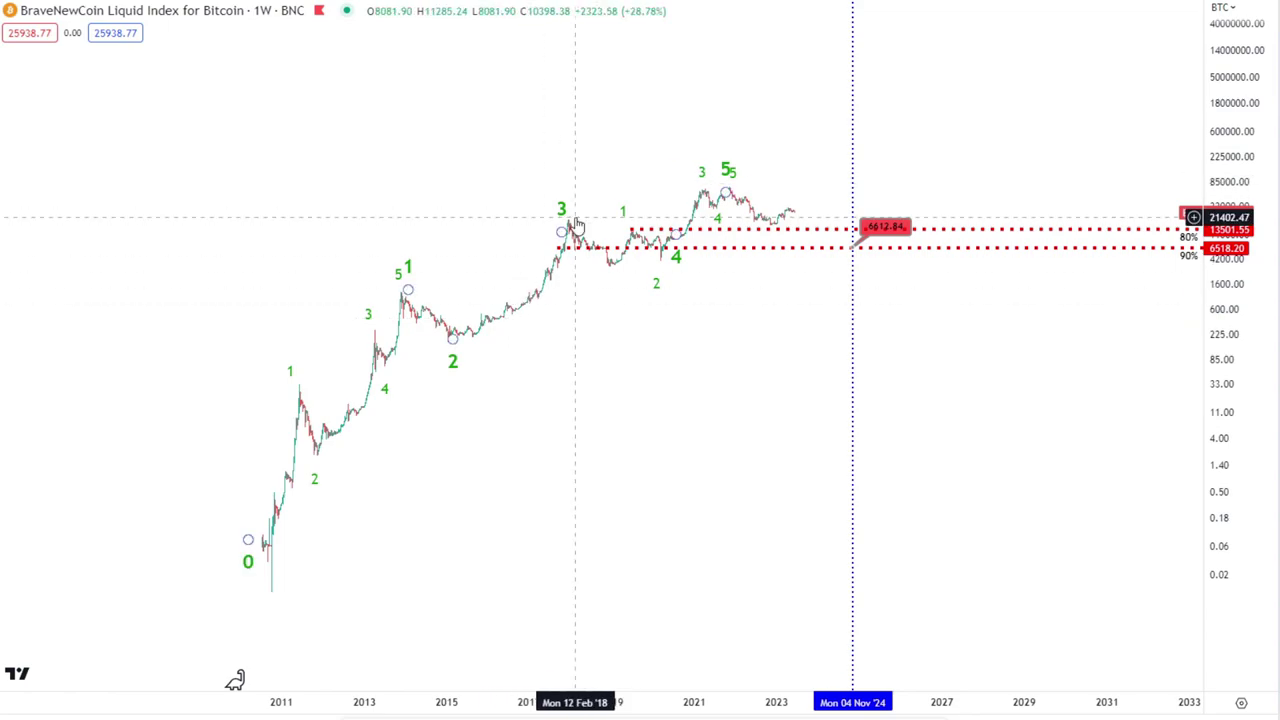
pyautogui.moveTo(672, 258)
pyautogui.mouseDown()
pyautogui.moveTo(651, 280)
pyautogui.moveTo(609, 270)
pyautogui.mouseUp()
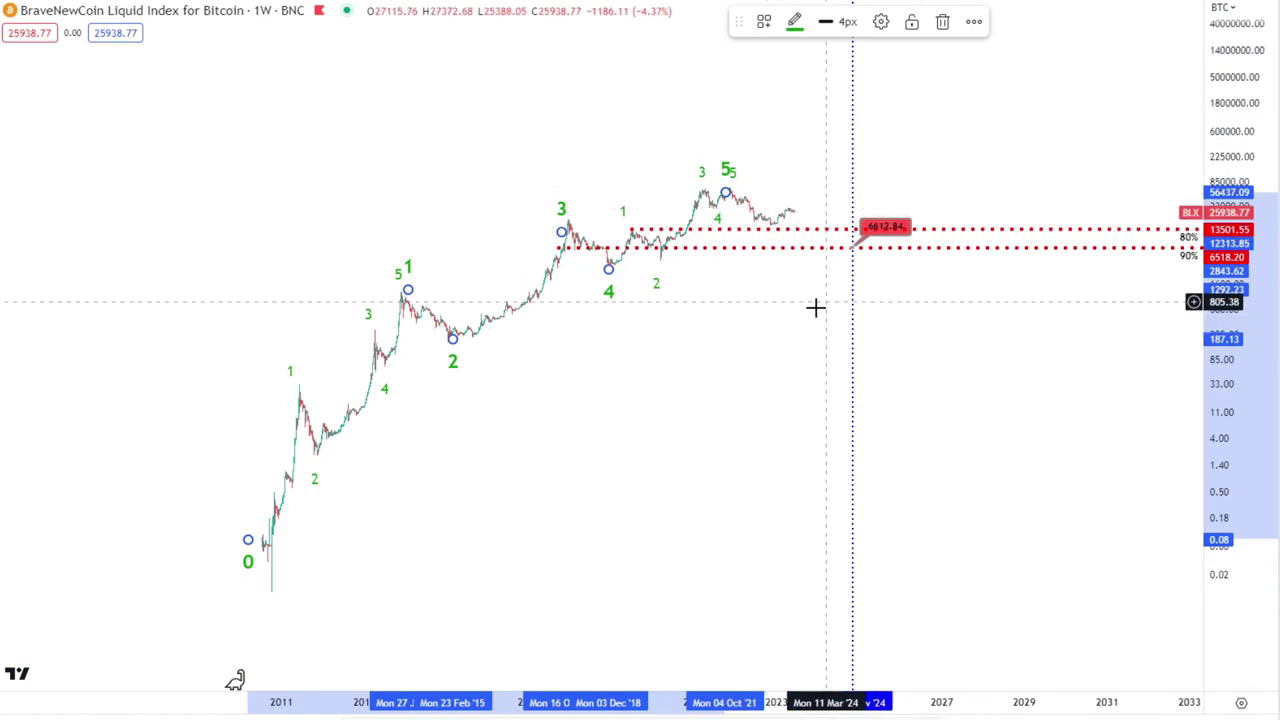
pyautogui.moveTo(880, 320); pyautogui.dragTo(876, 264)
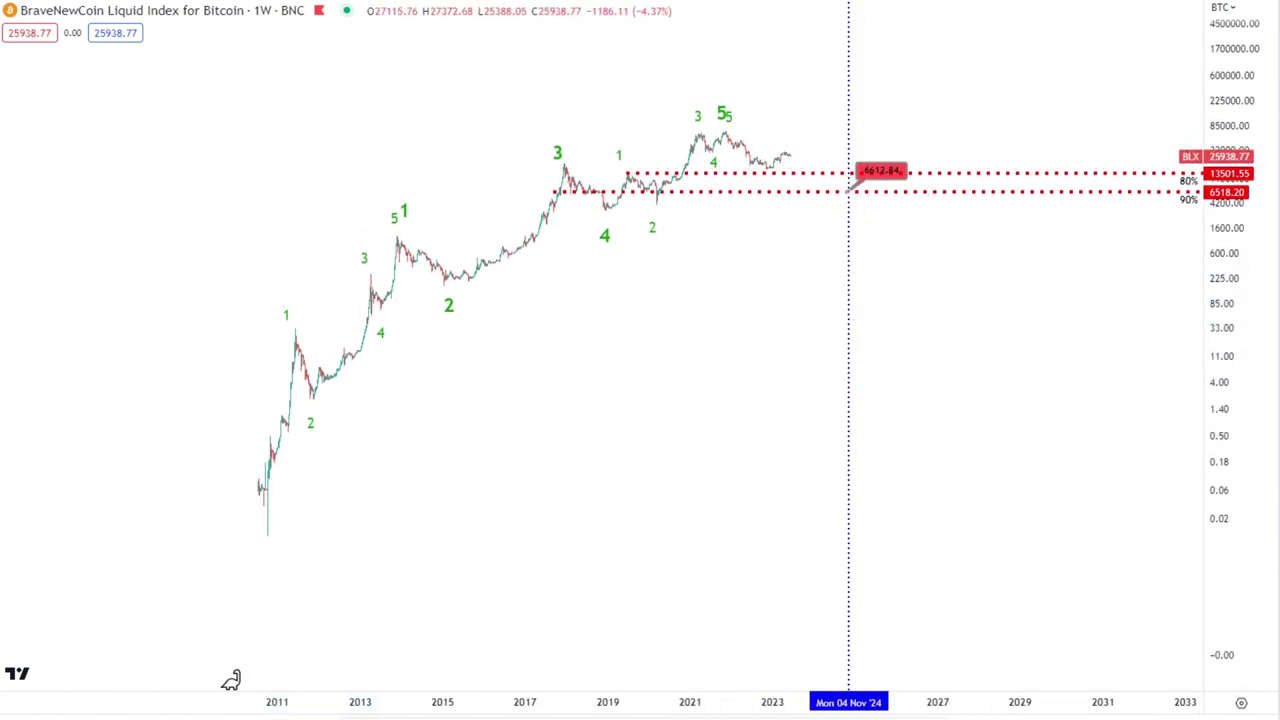
# Switch to the 1D interval and zoom out to show 2017–2023
pyautogui.write('1D')
pyautogui.press('Return')
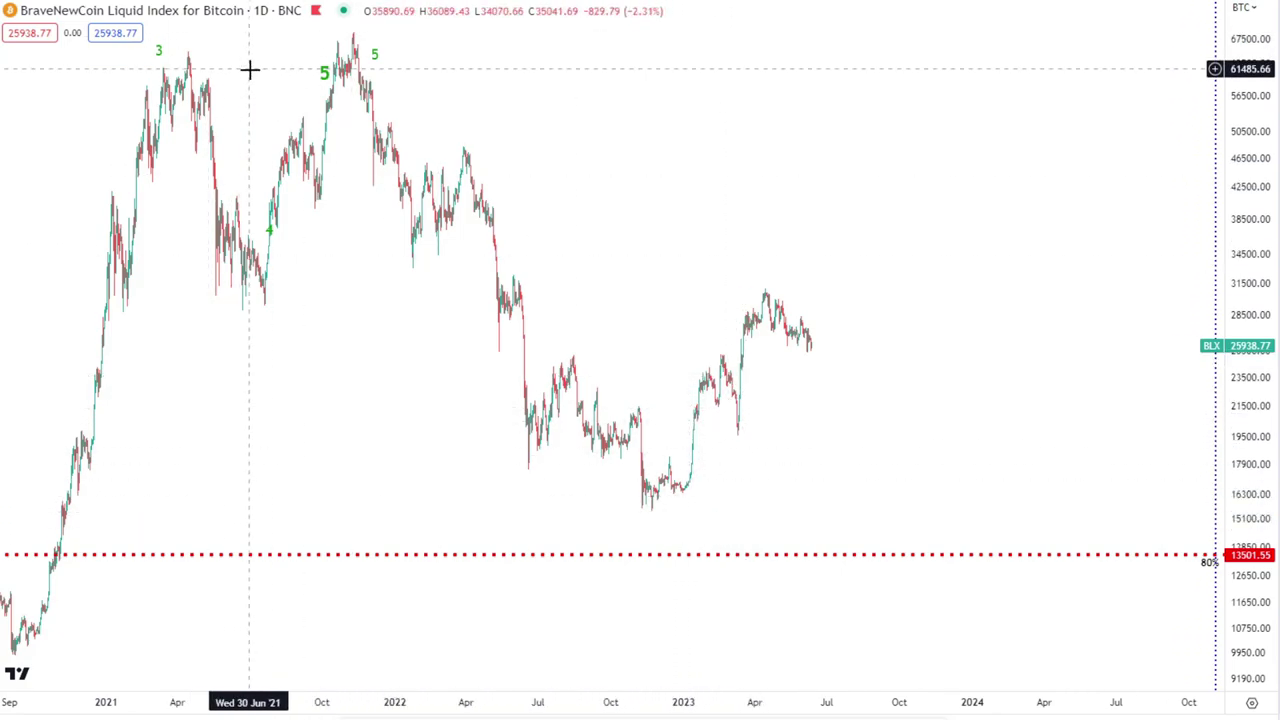
pyautogui.scroll(-5, 451, 243)
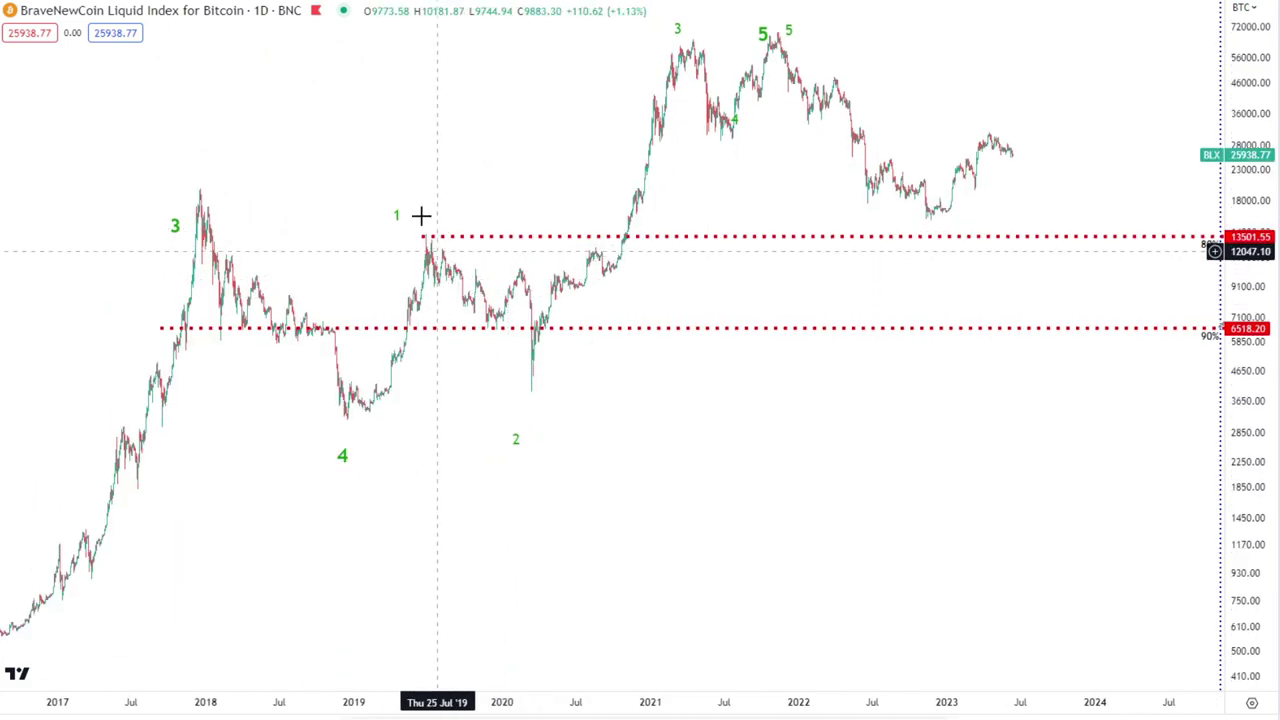
# Return to the weekly interval and stretch the price scale to fill the view
pyautogui.click(240, 2)
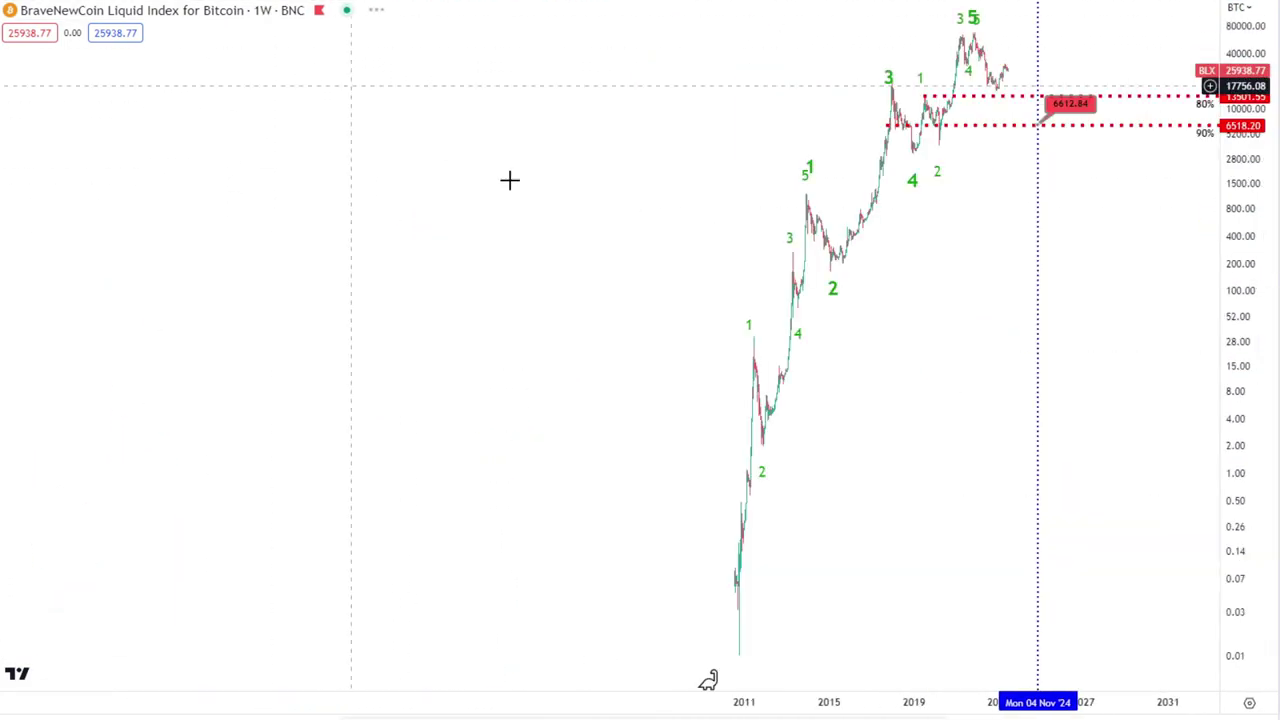
pyautogui.scroll(3, 918, 420)
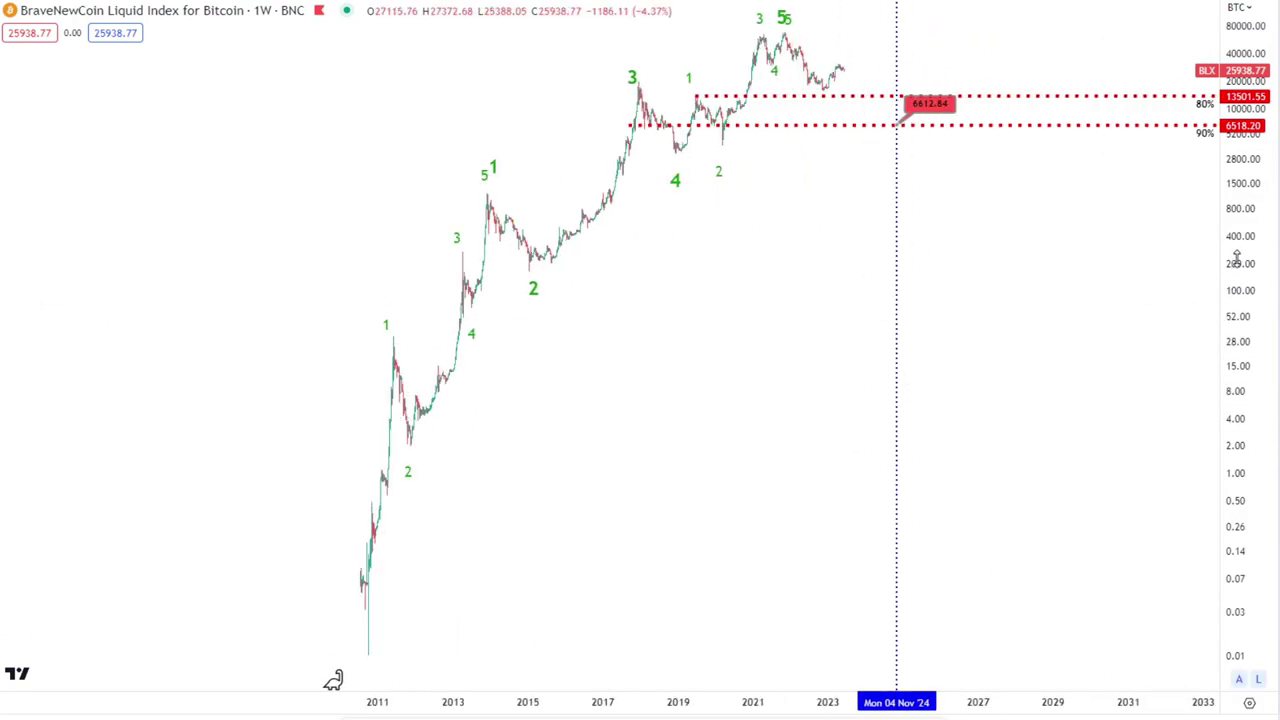
pyautogui.moveTo(1230, 329); pyautogui.dragTo(1224, 345)
pyautogui.moveTo(800, 291); pyautogui.dragTo(803, 351)
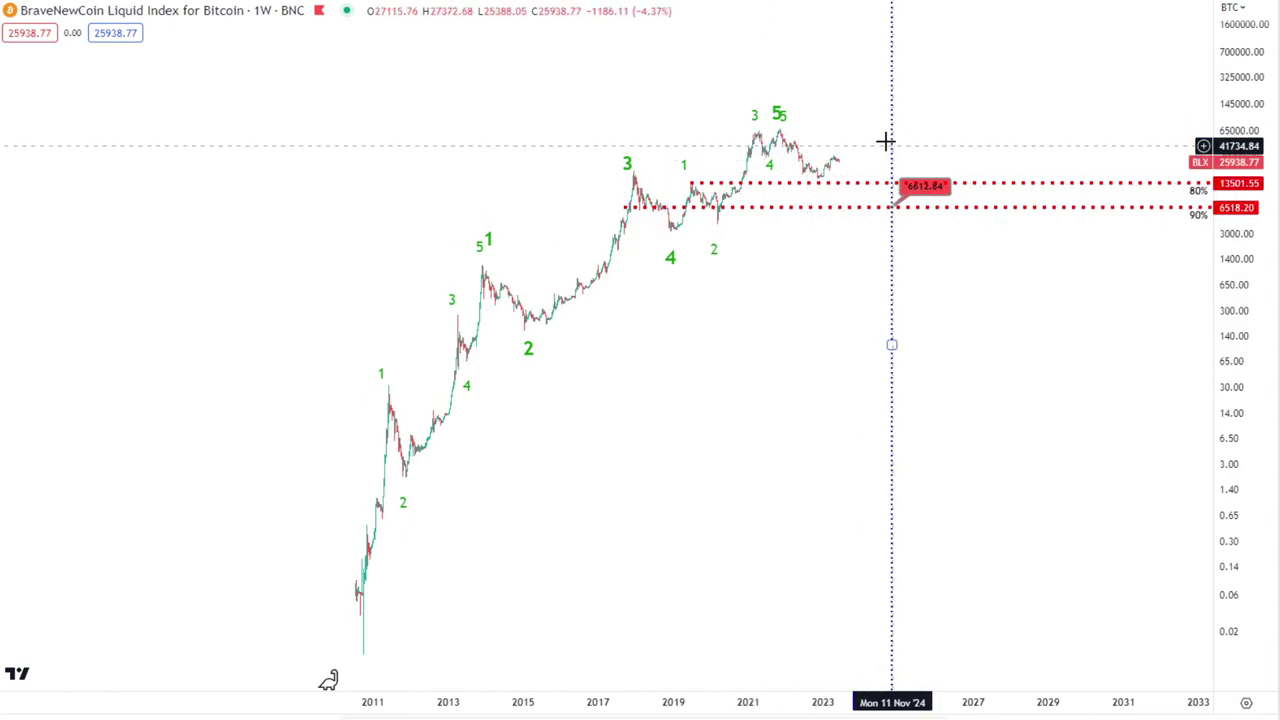
pyautogui.moveTo(1235, 412); pyautogui.dragTo(1235, 470)
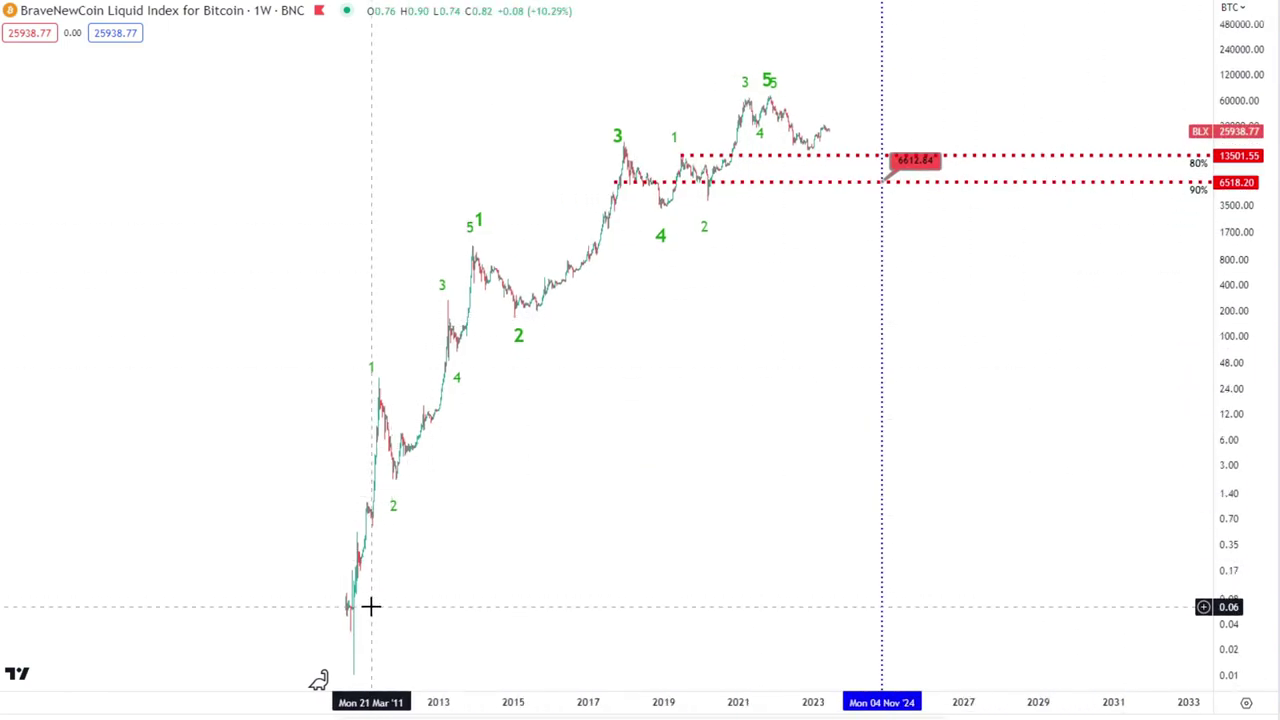
# Inspect the large wave count and the smaller 2019–2021 count, then deselect
pyautogui.click(536, 316)
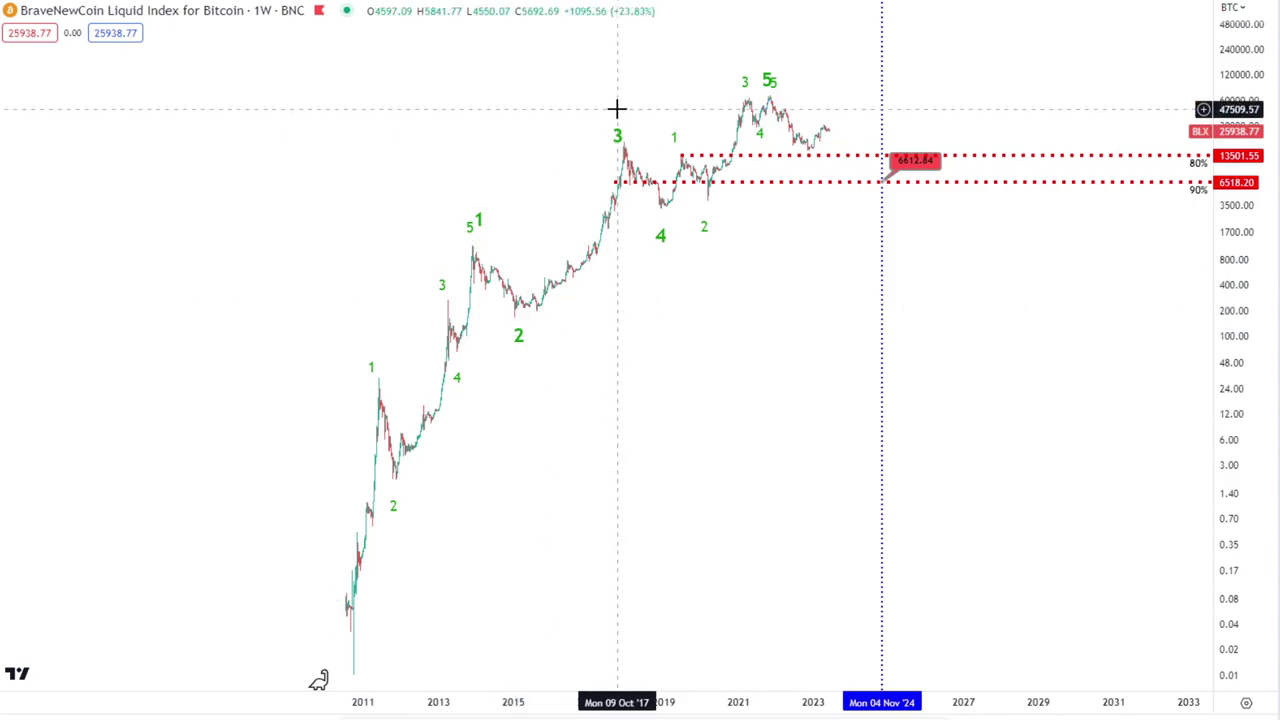
pyautogui.click(700, 186)
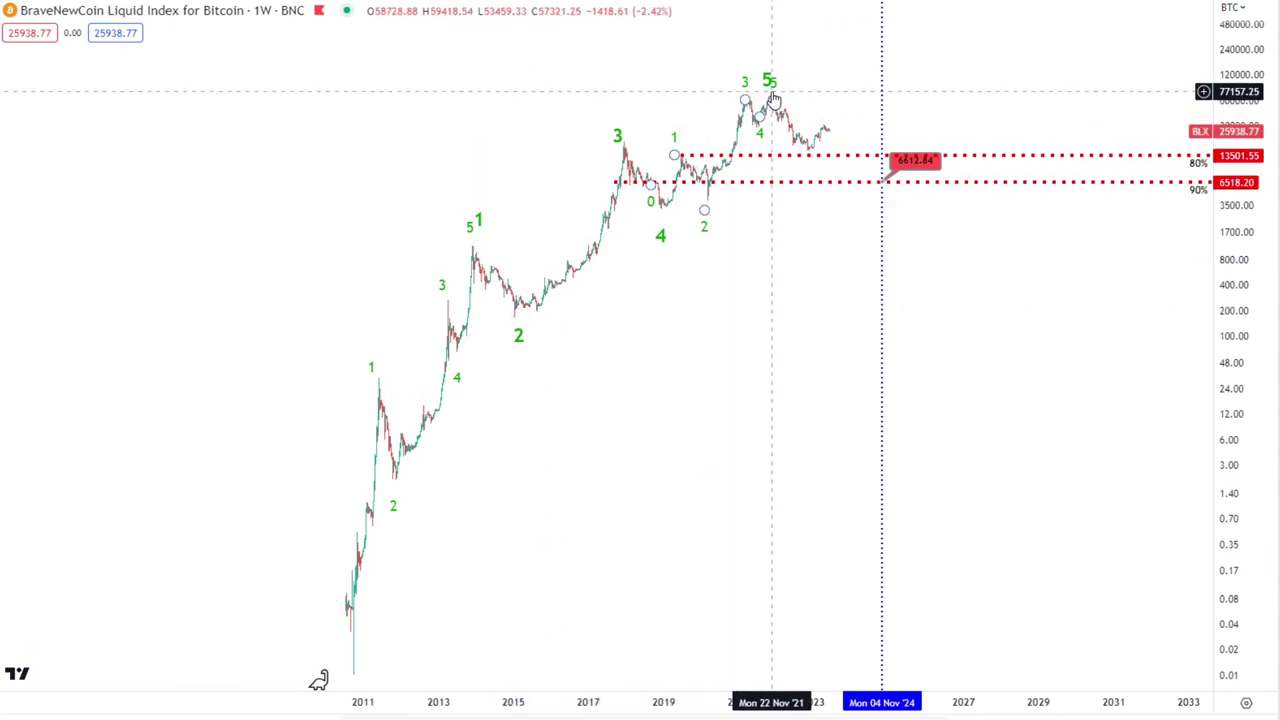
pyautogui.click(674, 480)
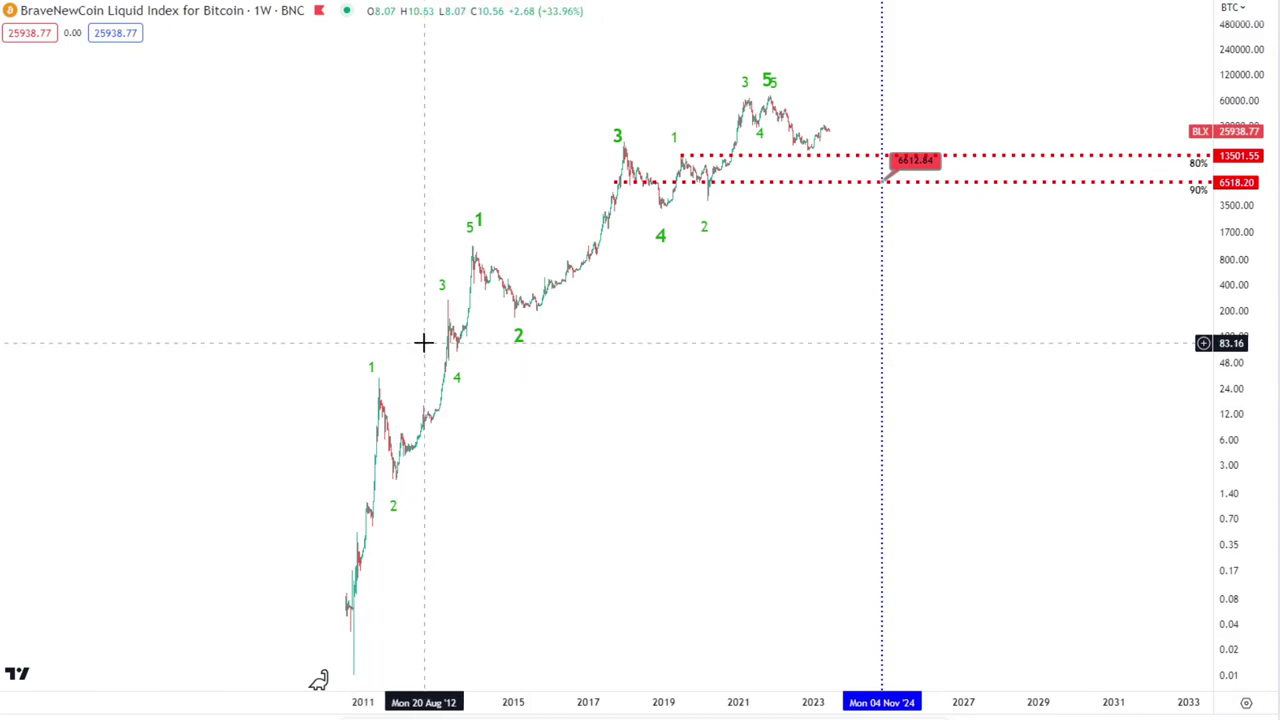
# Turn off the log scale with Alt+L and pan from 2011 out to 2029
pyautogui.hotkey('alt', 'l')
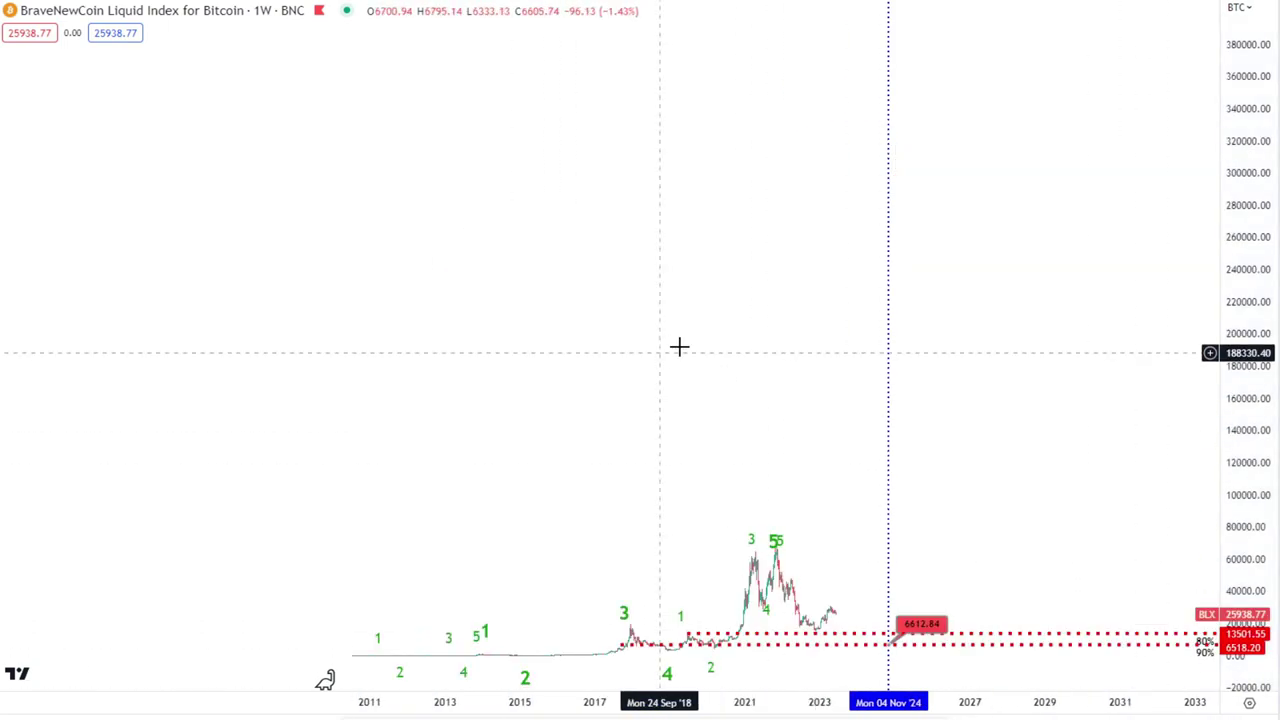
pyautogui.moveTo(679, 346); pyautogui.dragTo(1077, 260)
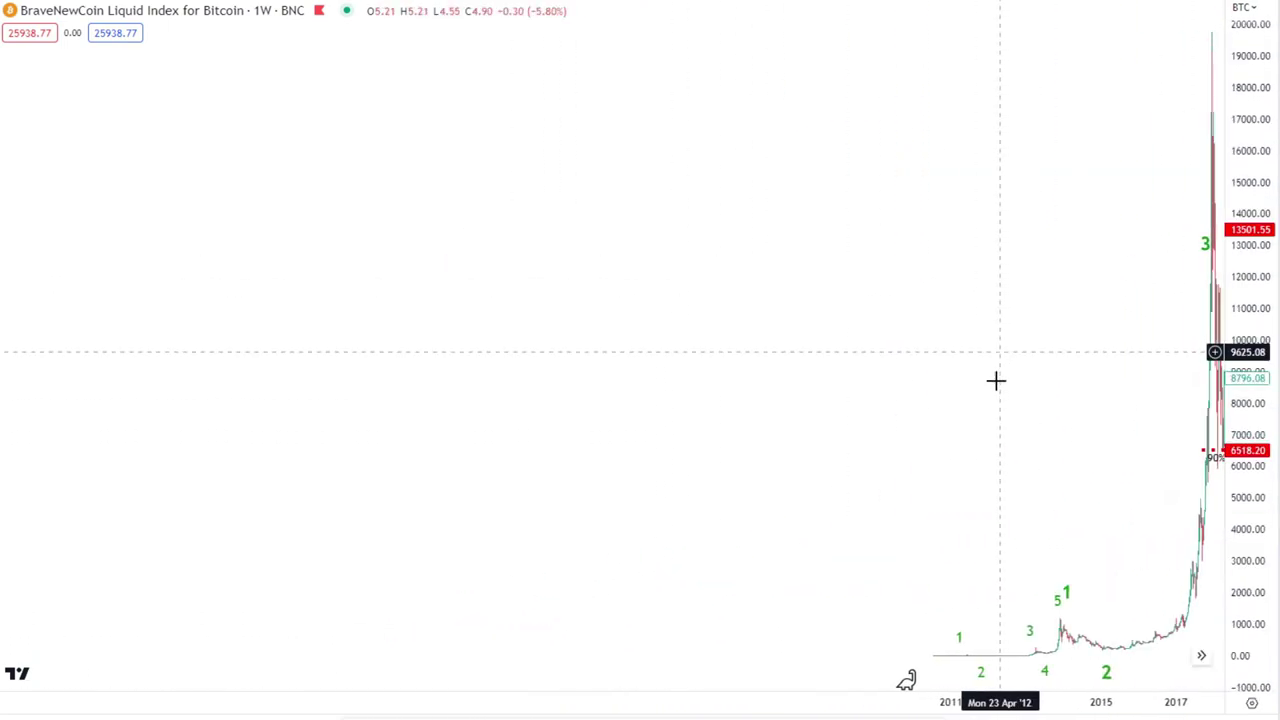
pyautogui.moveTo(1014, 452); pyautogui.dragTo(880, 440)
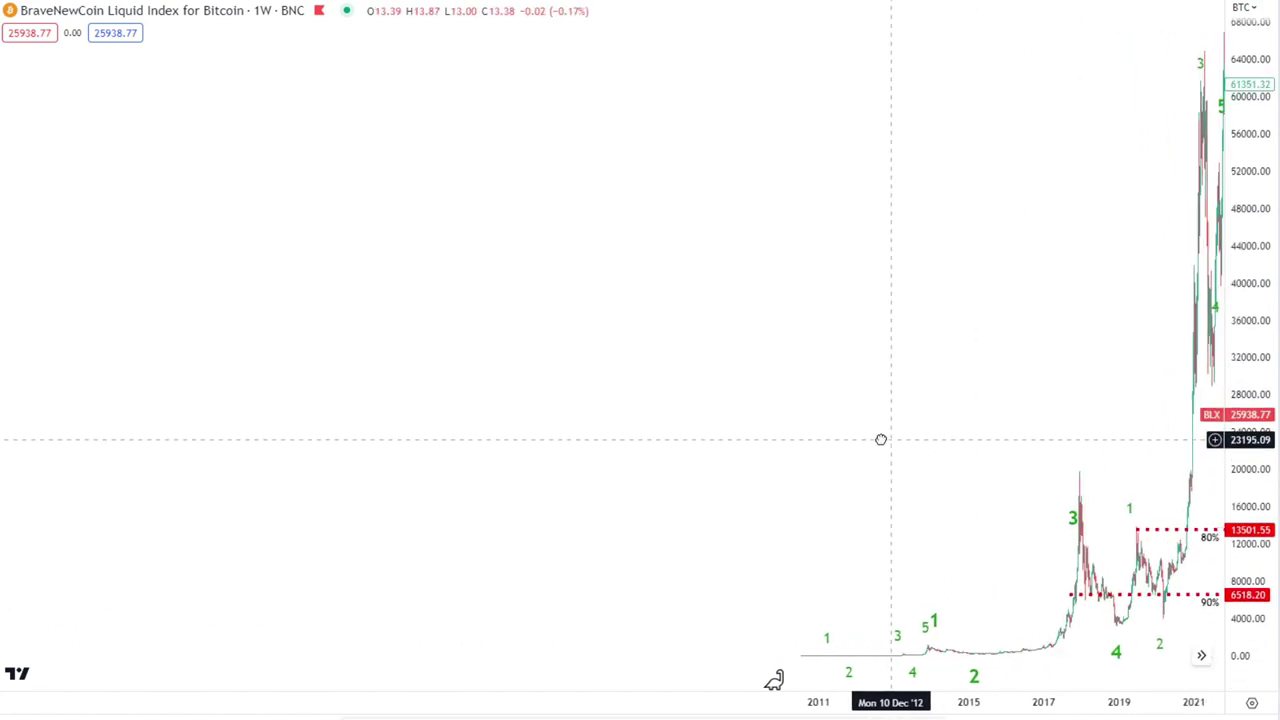
pyautogui.moveTo(1011, 289); pyautogui.dragTo(904, 288)
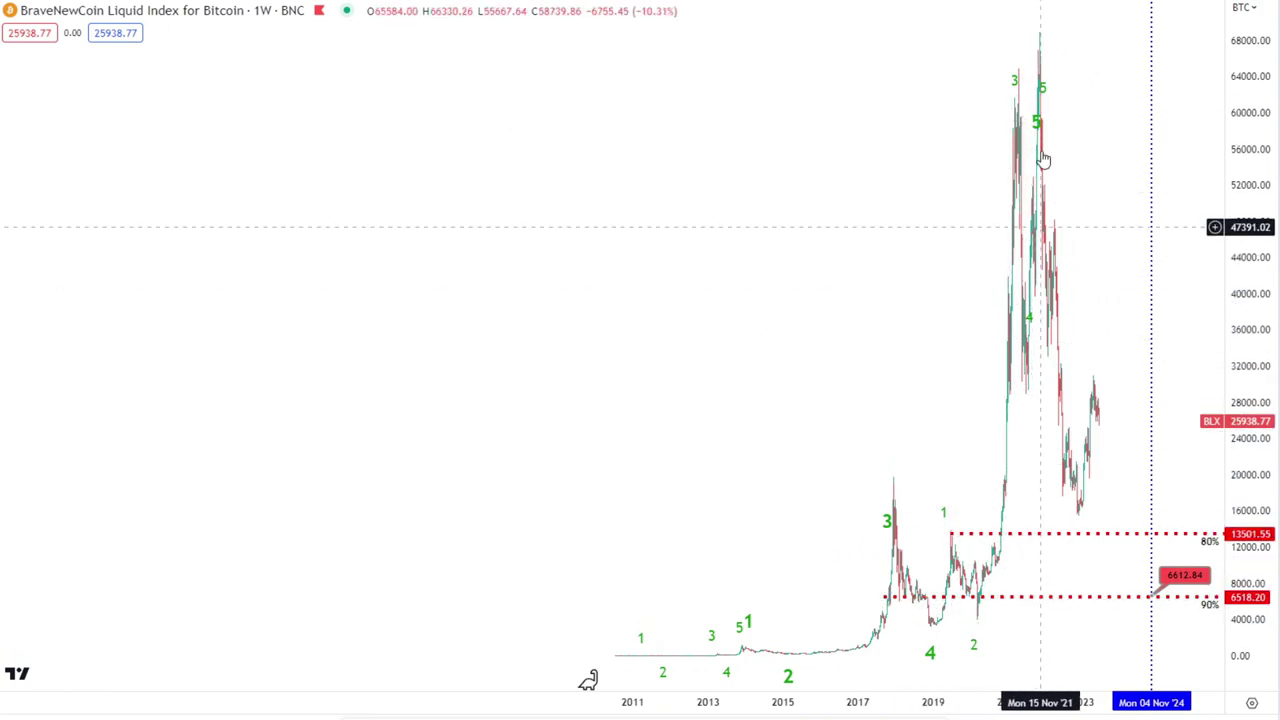
pyautogui.moveTo(793, 146); pyautogui.dragTo(640, 210)
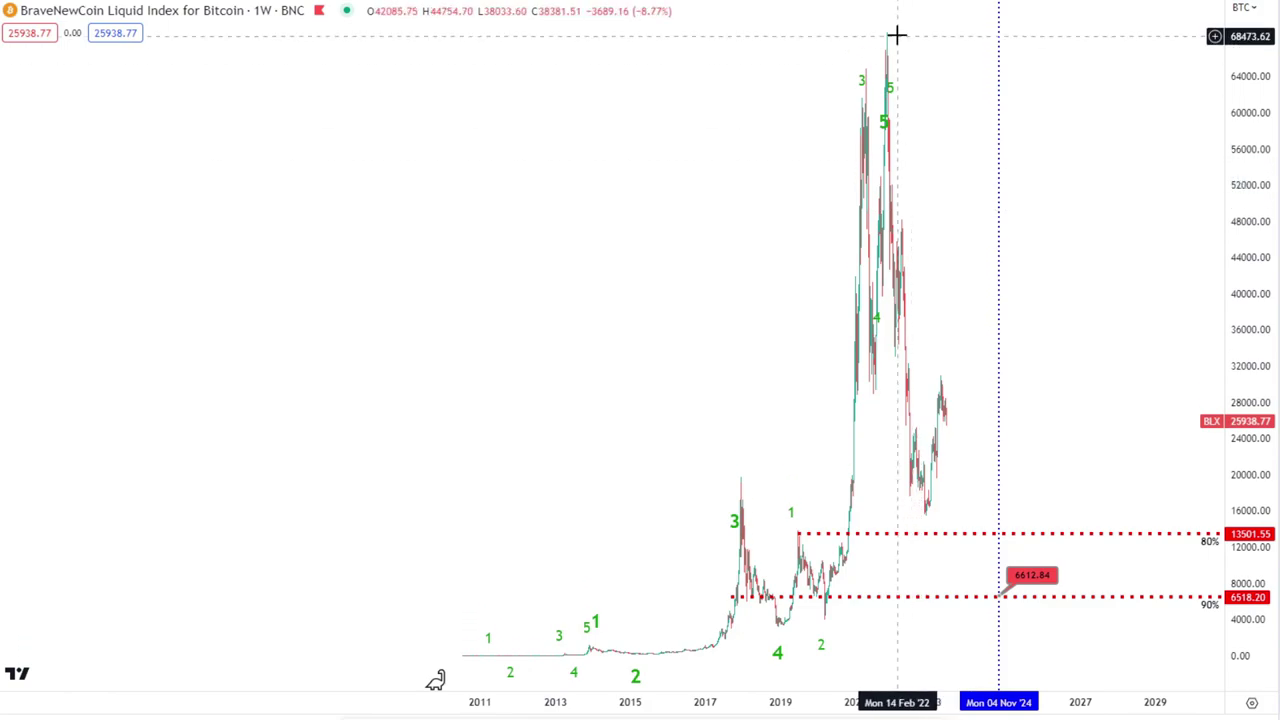
pyautogui.moveTo(645, 268); pyautogui.dragTo(615, 267)
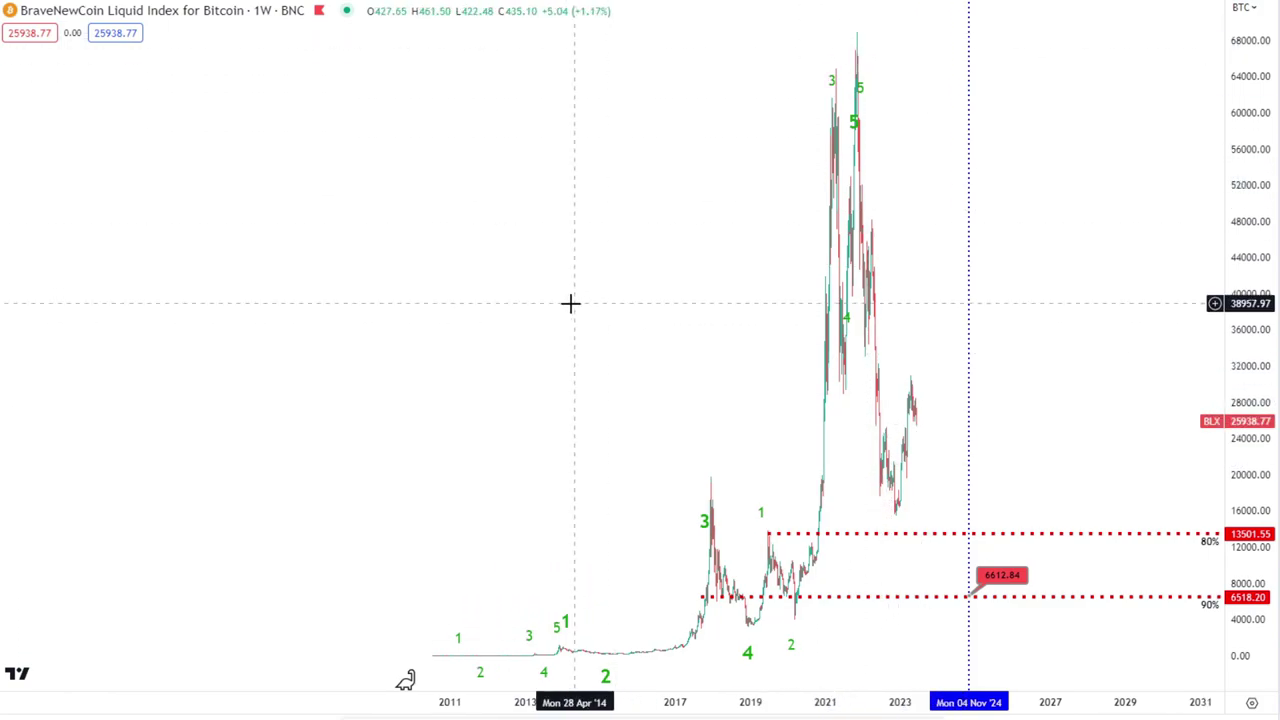
# Pan back through the 2011, 2013, 2017 and 2021 waves to the 2023 prices
pyautogui.moveTo(541, 340); pyautogui.dragTo(1120, 305)
pyautogui.moveTo(913, 348); pyautogui.dragTo(999, 346)
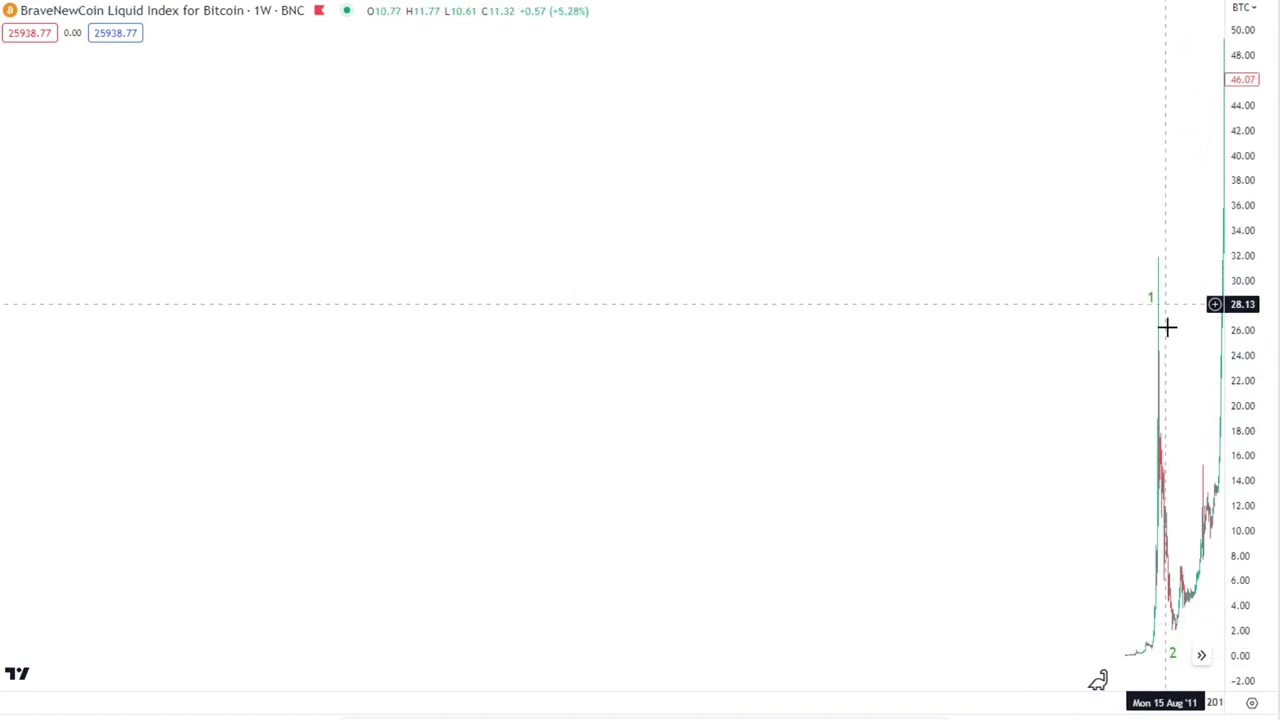
pyautogui.moveTo(1085, 324); pyautogui.dragTo(1017, 323)
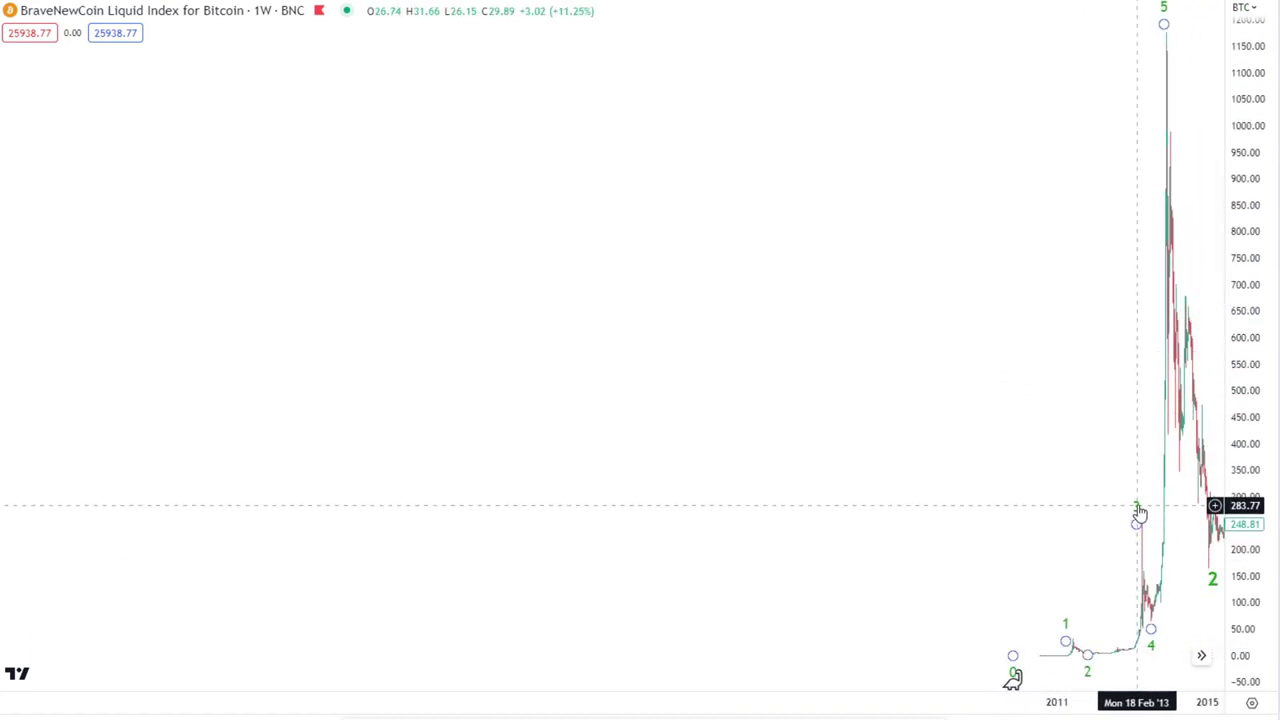
pyautogui.moveTo(1051, 423); pyautogui.dragTo(976, 411)
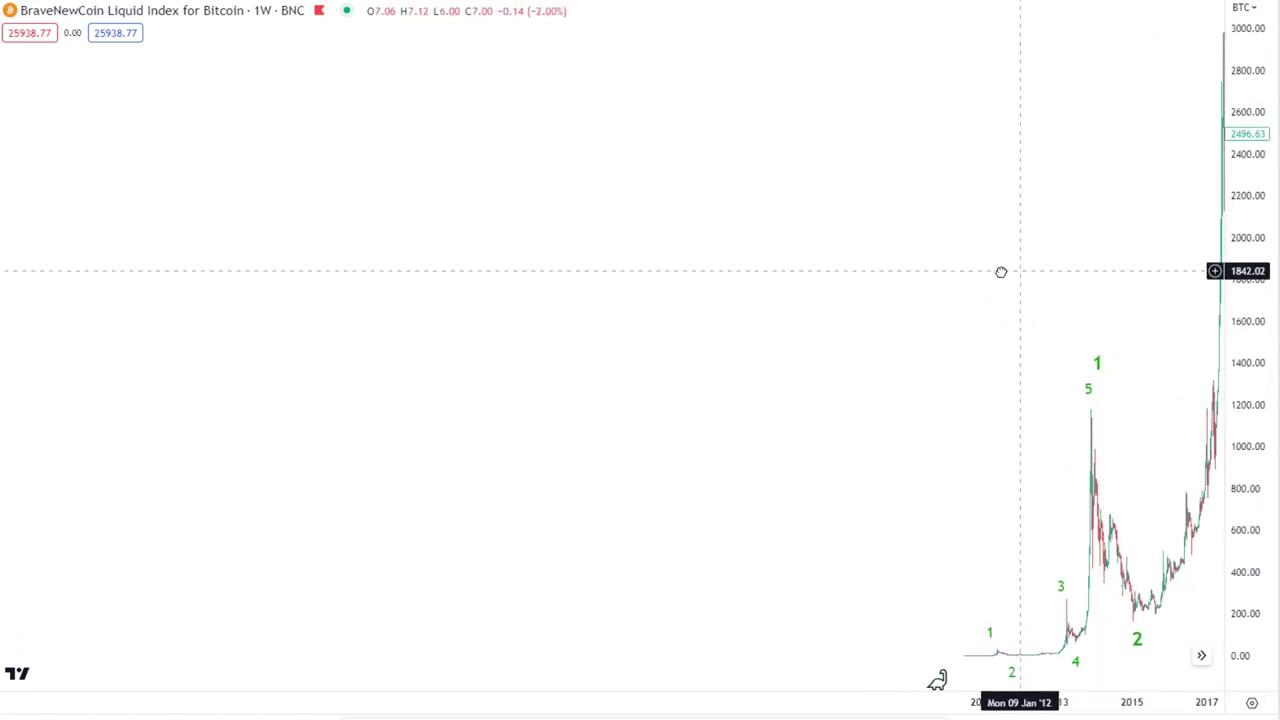
pyautogui.moveTo(1000, 271); pyautogui.dragTo(838, 265)
pyautogui.moveTo(1010, 460); pyautogui.dragTo(802, 385)
pyautogui.scroll(2, 800, 355)
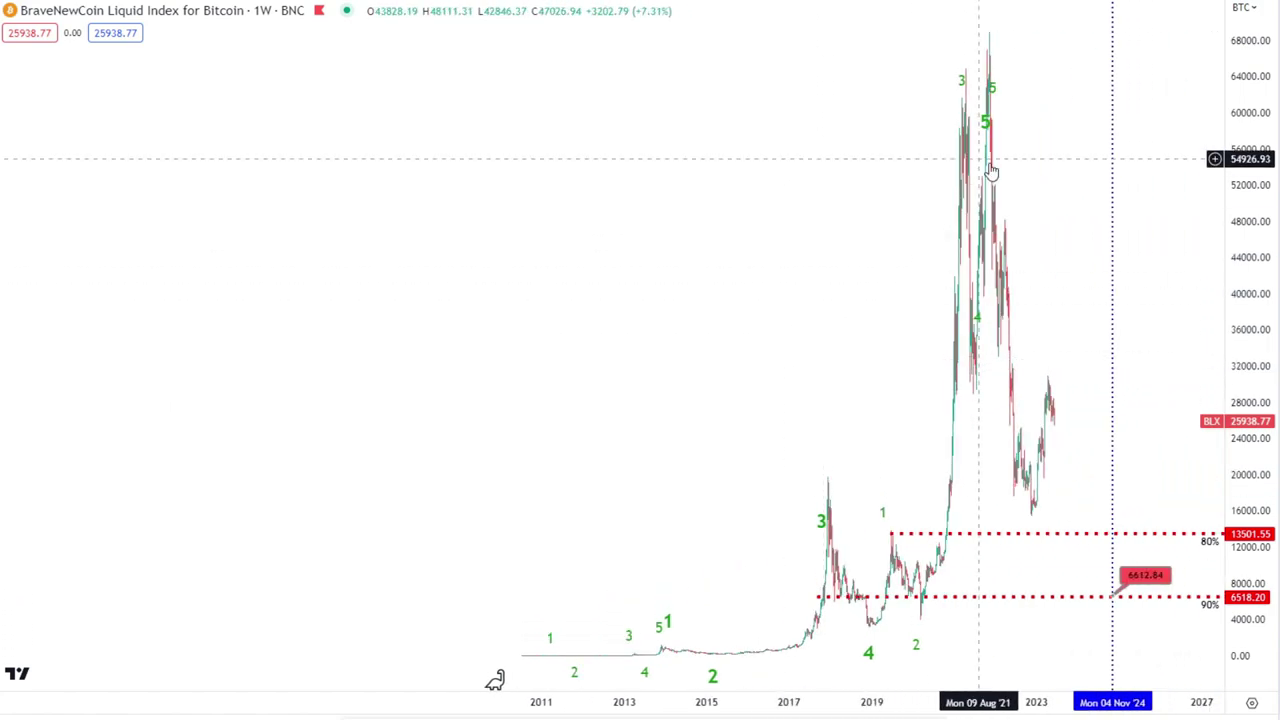